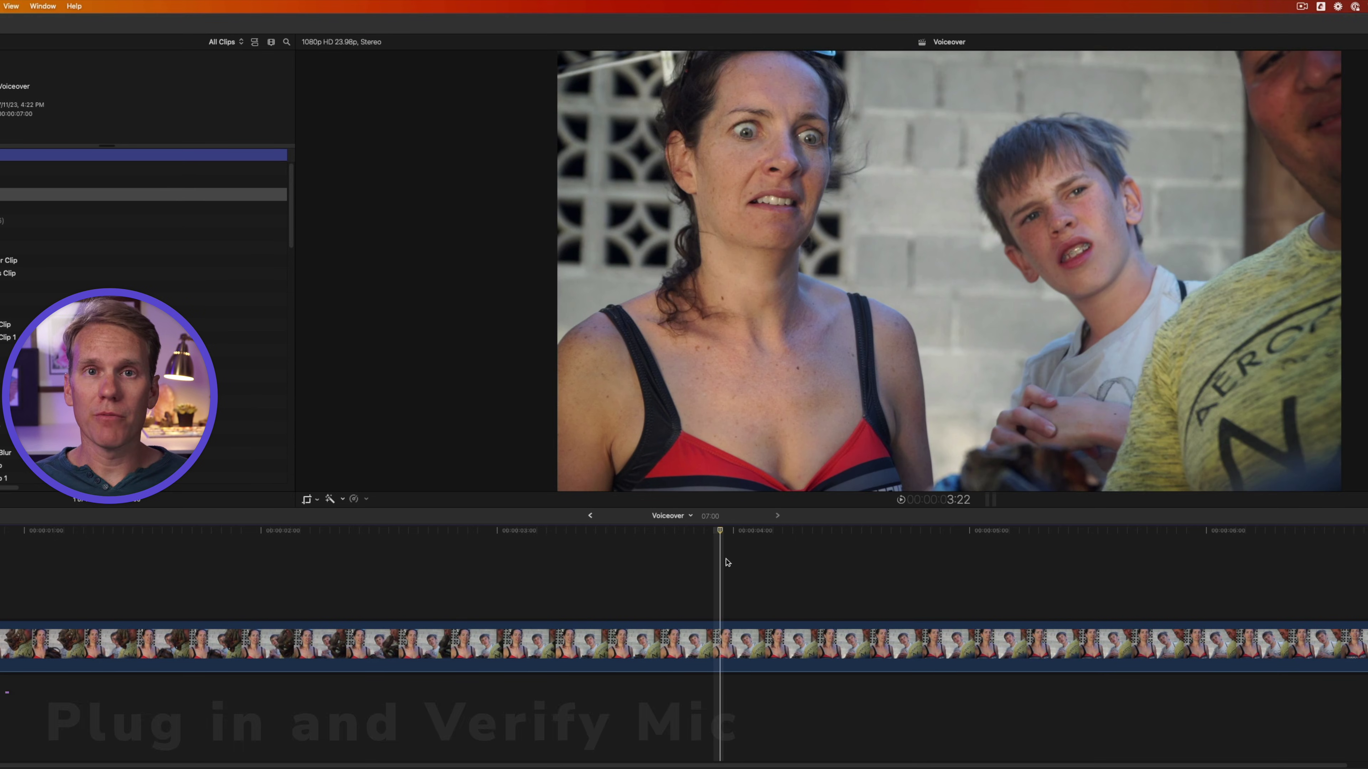
In Sound settings, choose Blue Snowball as input at maximum volume, then return to Final Cut Pro.
{"action": "key", "text": "super+space"}
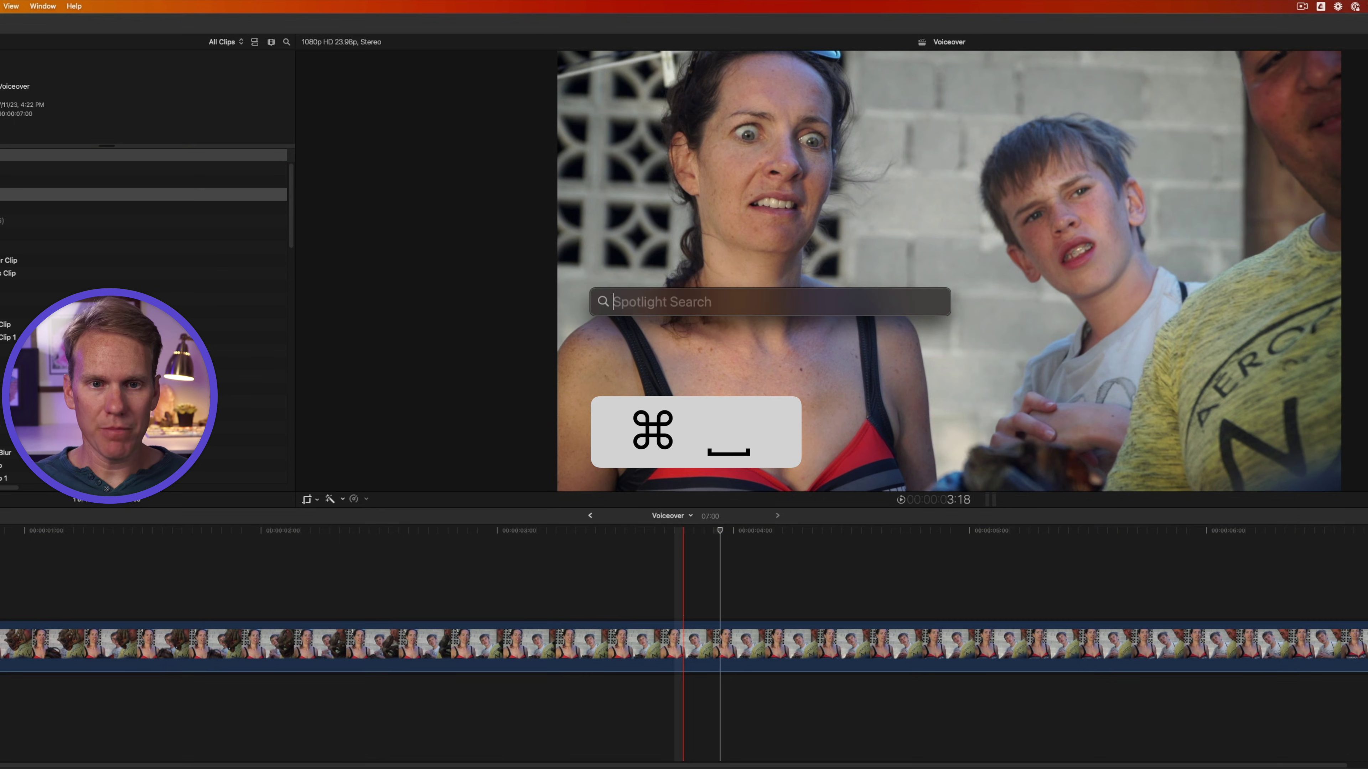
{"action": "type", "text": "sound"}
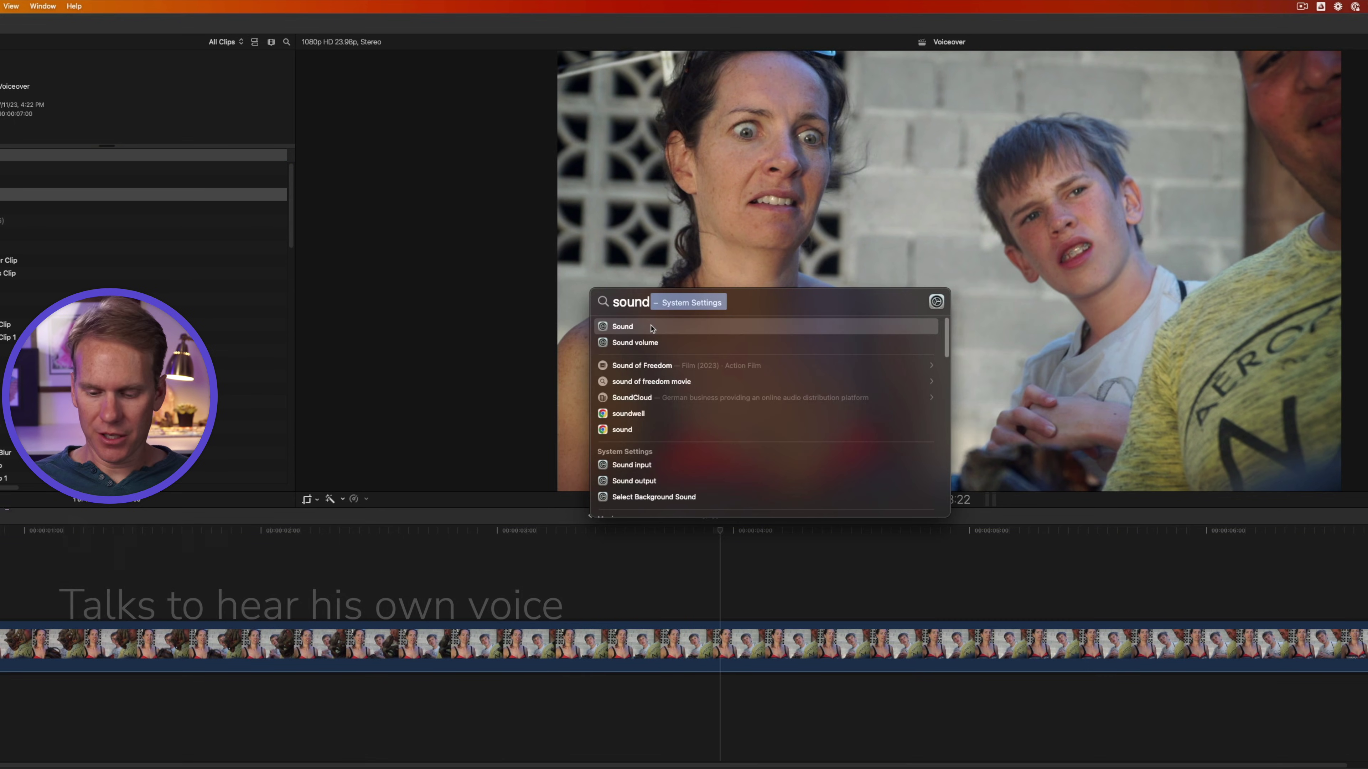
{"action": "left_click", "coordinate": [650, 325]}
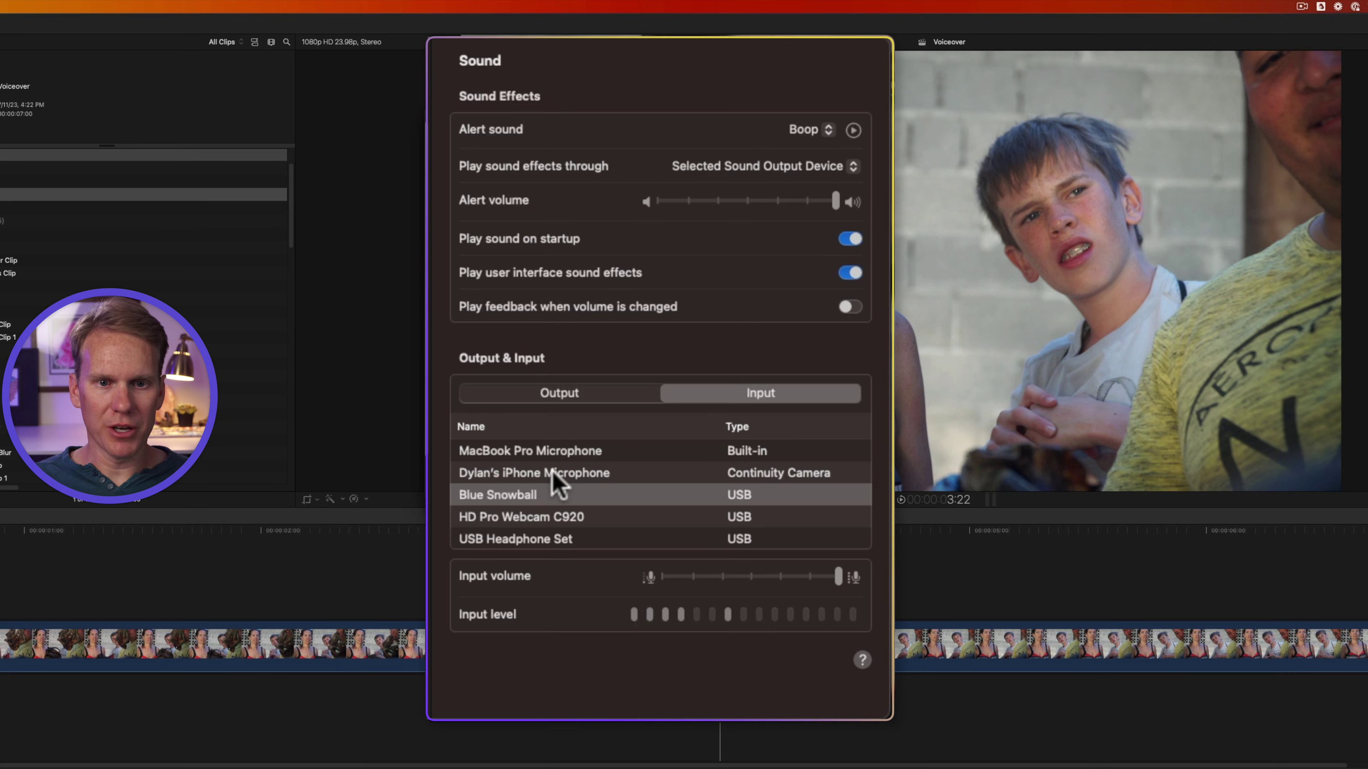
{"action": "left_click", "coordinate": [642, 495]}
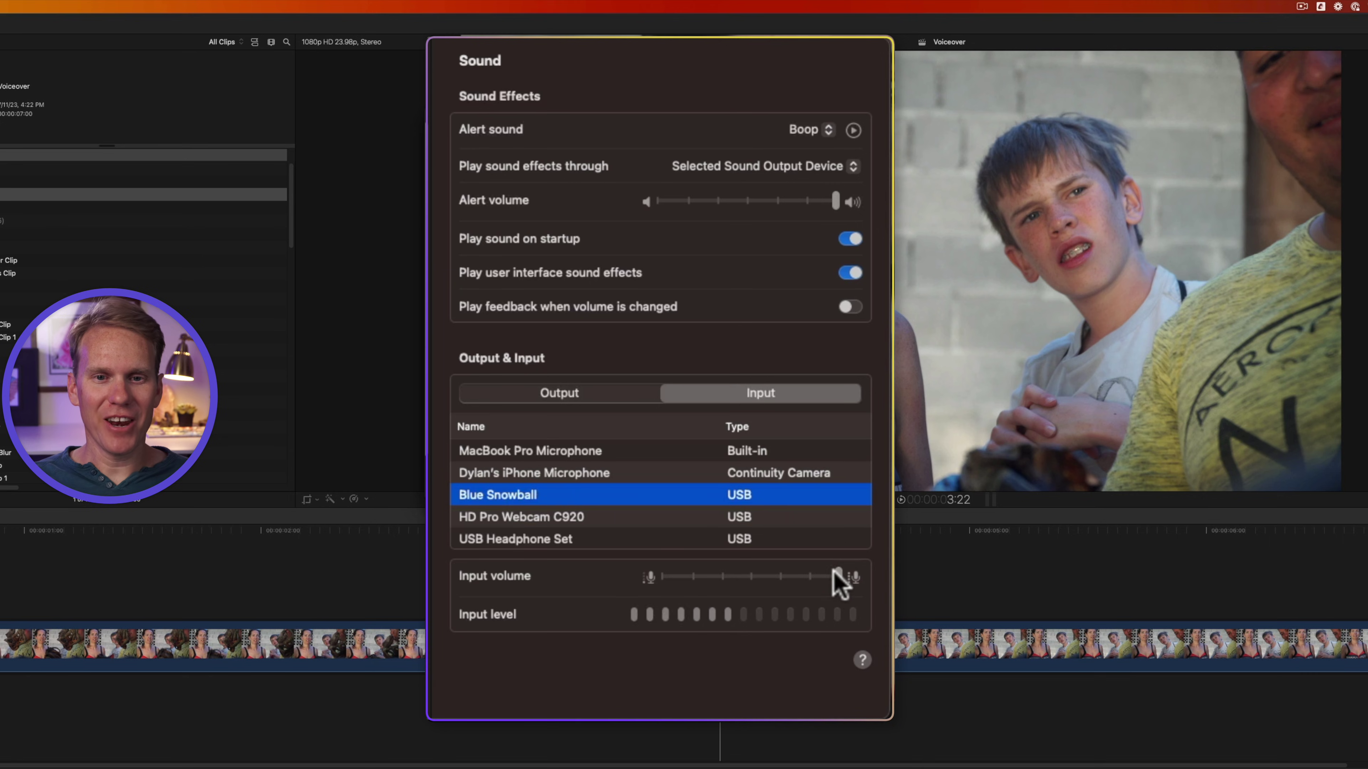
{"action": "left_click_drag", "start_coordinate": [834, 573], "coordinate": [871, 574]}
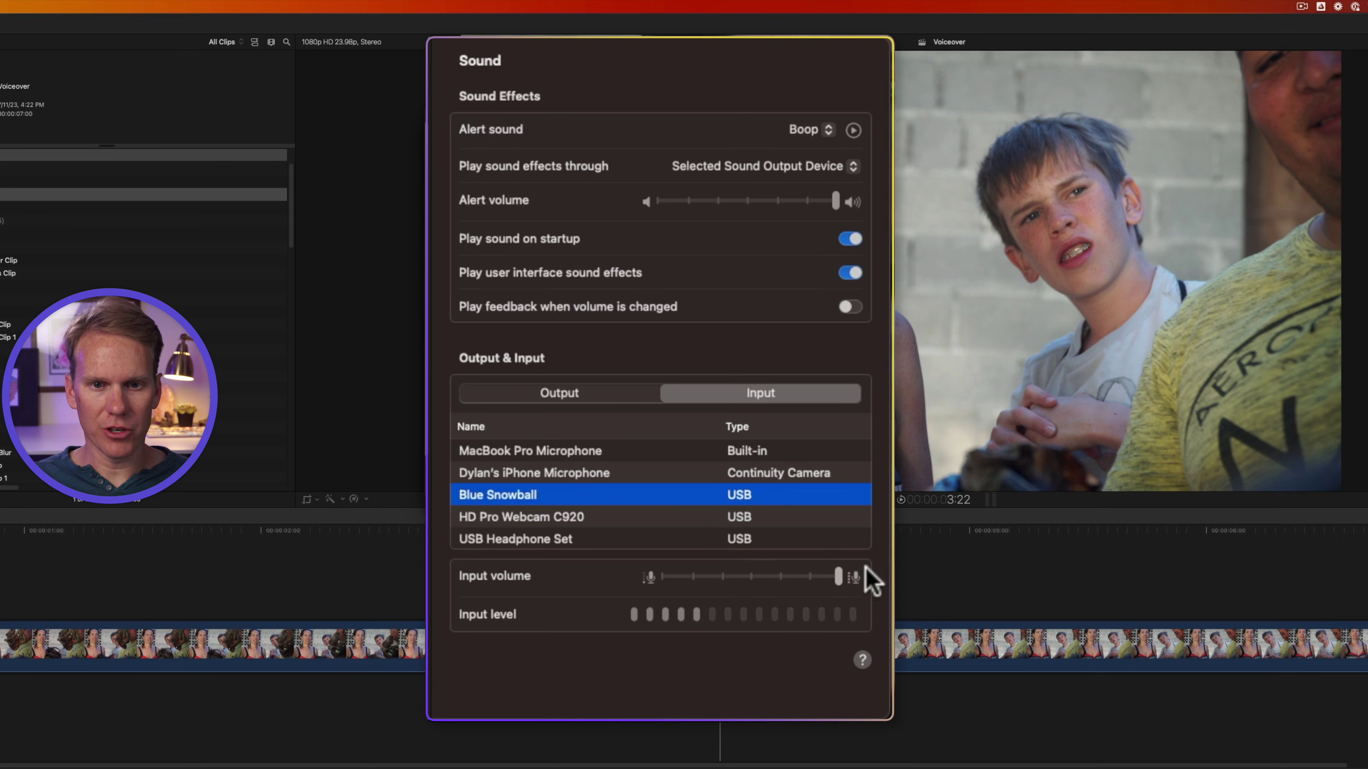
{"action": "left_click", "coordinate": [553, 255]}
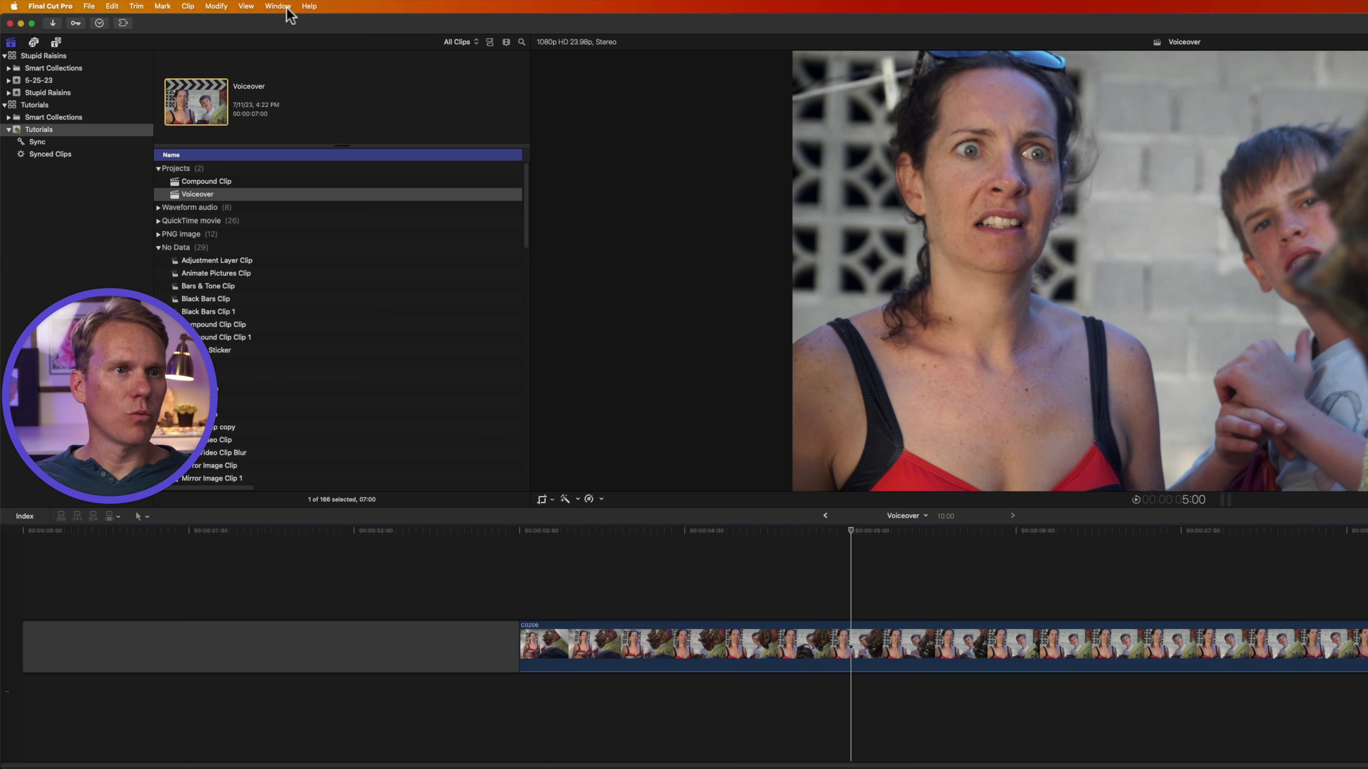
Open the Record Voiceover window, reset the peak indicator and leave Input Gain at 10.
{"action": "left_click", "coordinate": [50, 9]}
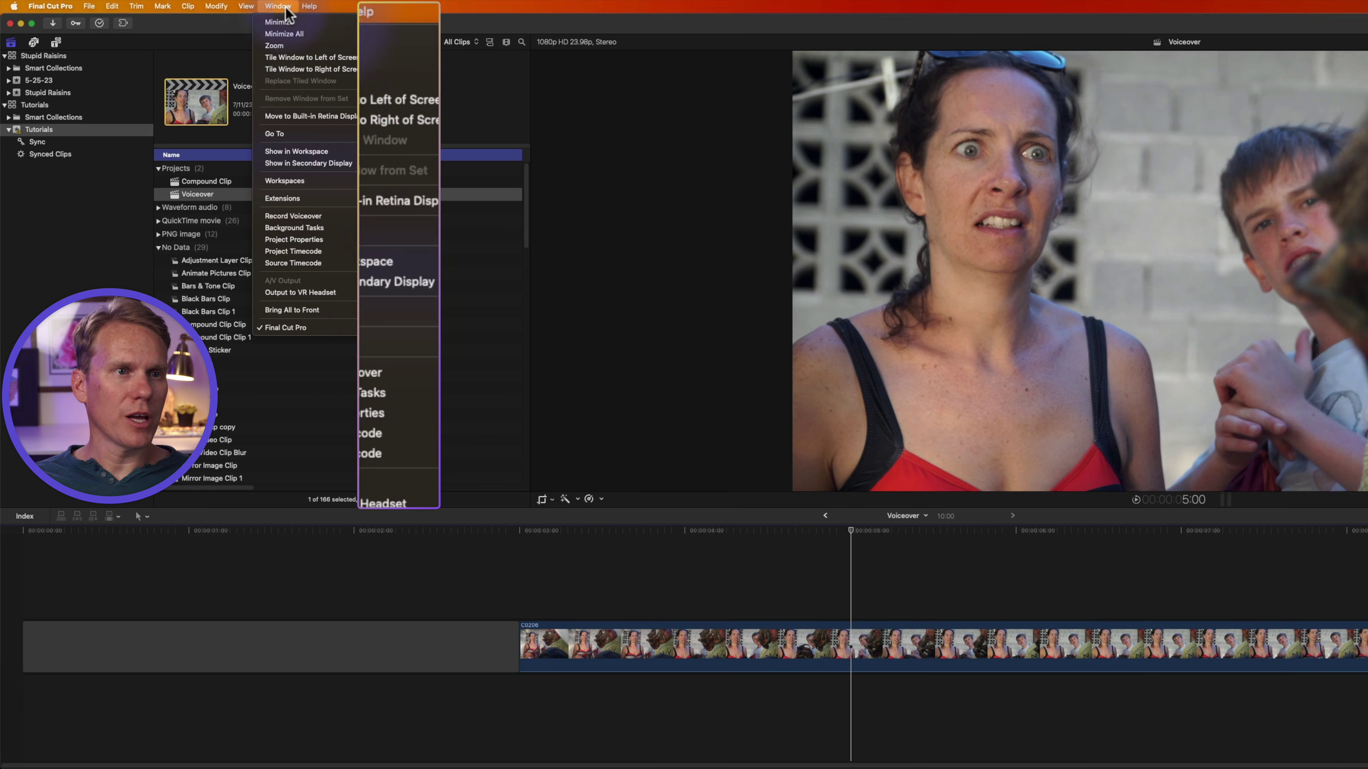
{"action": "left_click", "coordinate": [416, 373]}
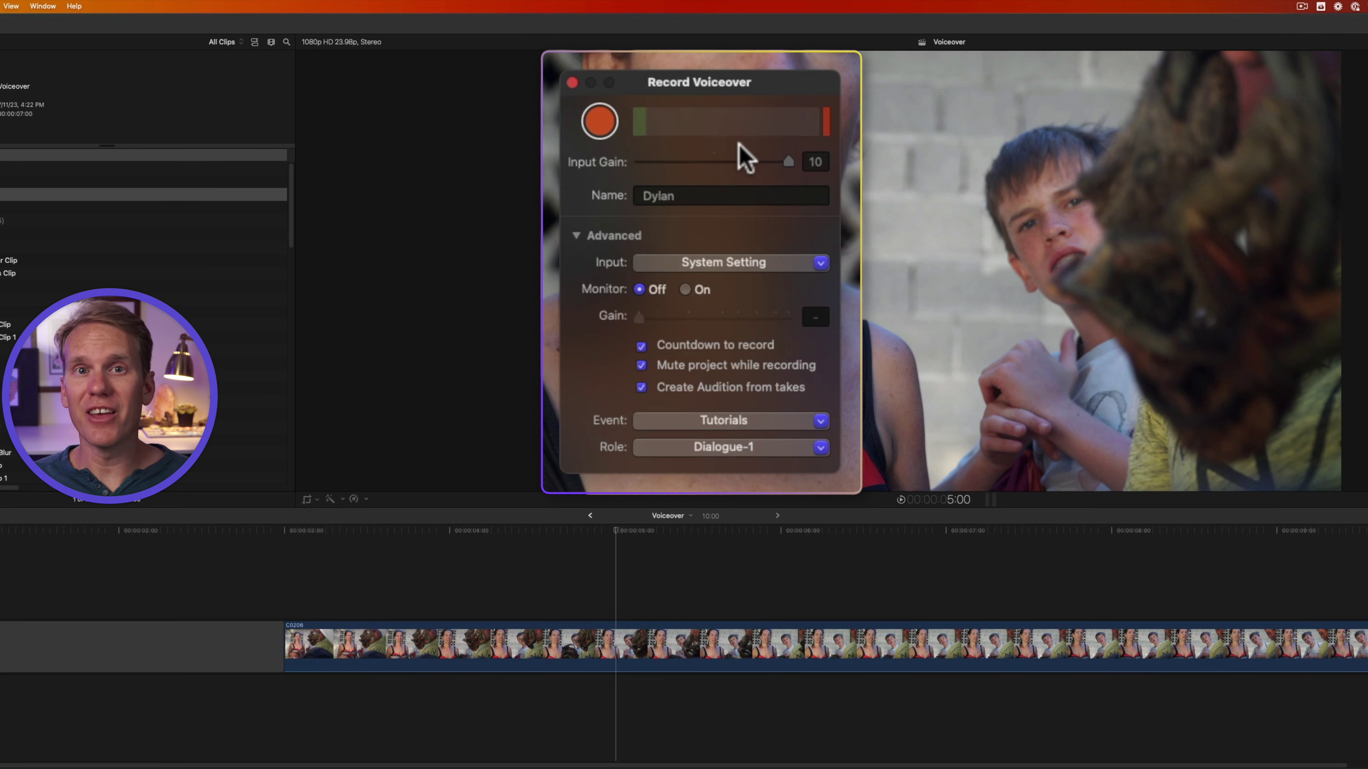
{"action": "left_click", "coordinate": [826, 127]}
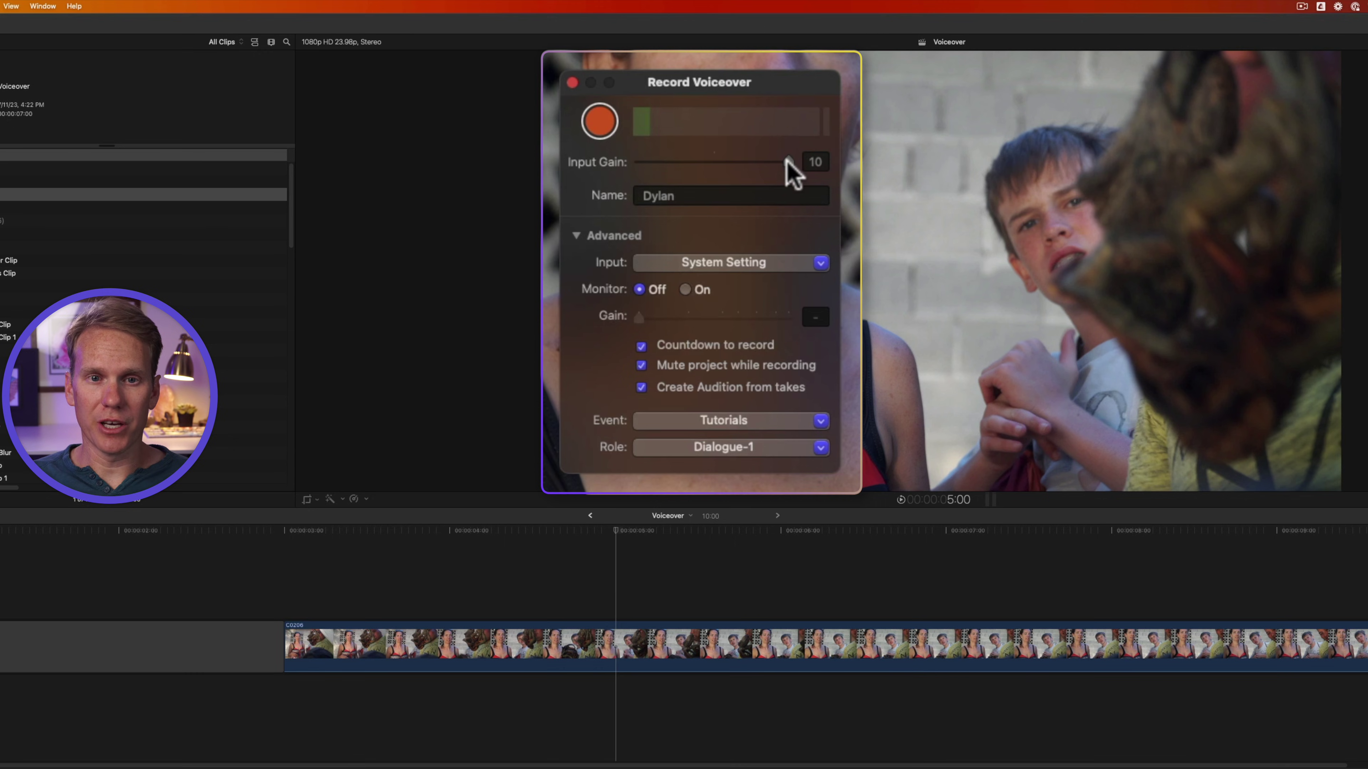
{"action": "left_click_drag", "start_coordinate": [788, 163], "coordinate": [637, 164]}
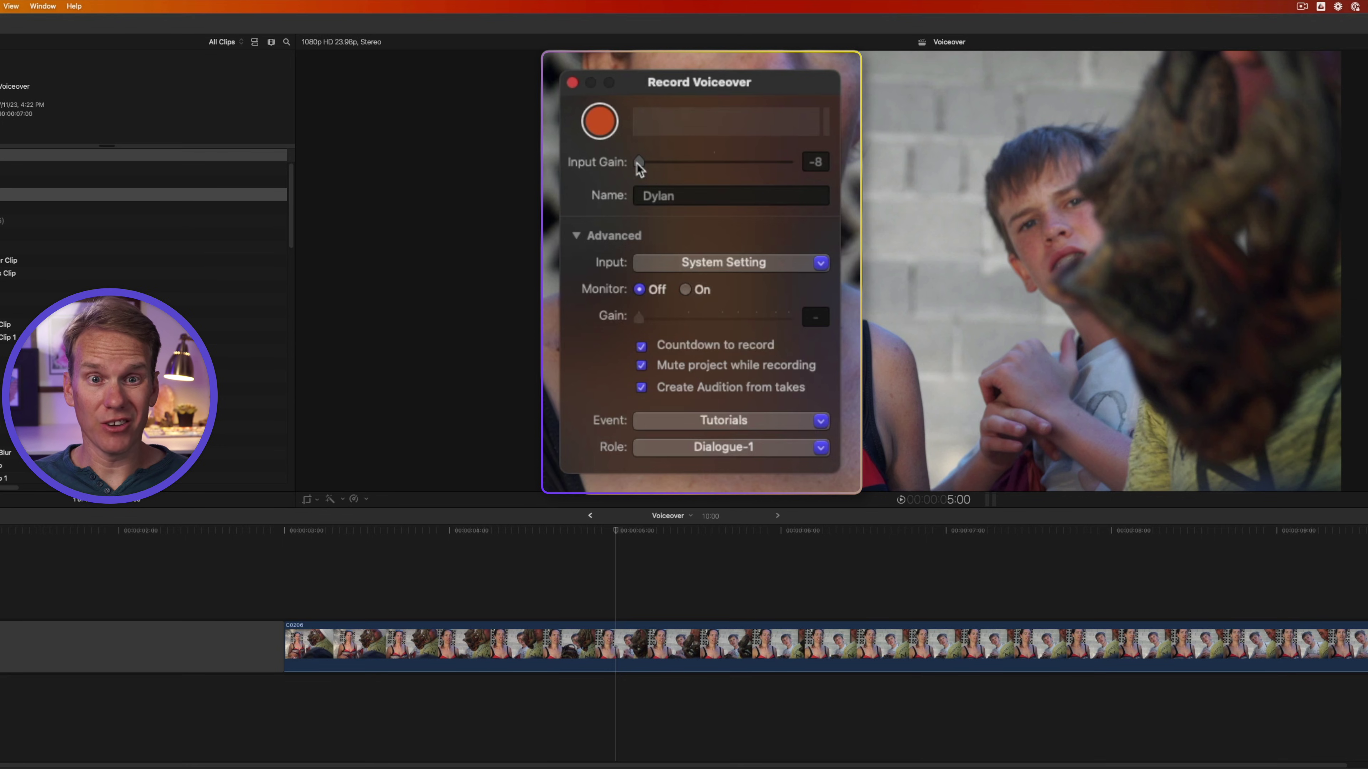
{"action": "left_click_drag", "start_coordinate": [637, 164], "coordinate": [792, 162]}
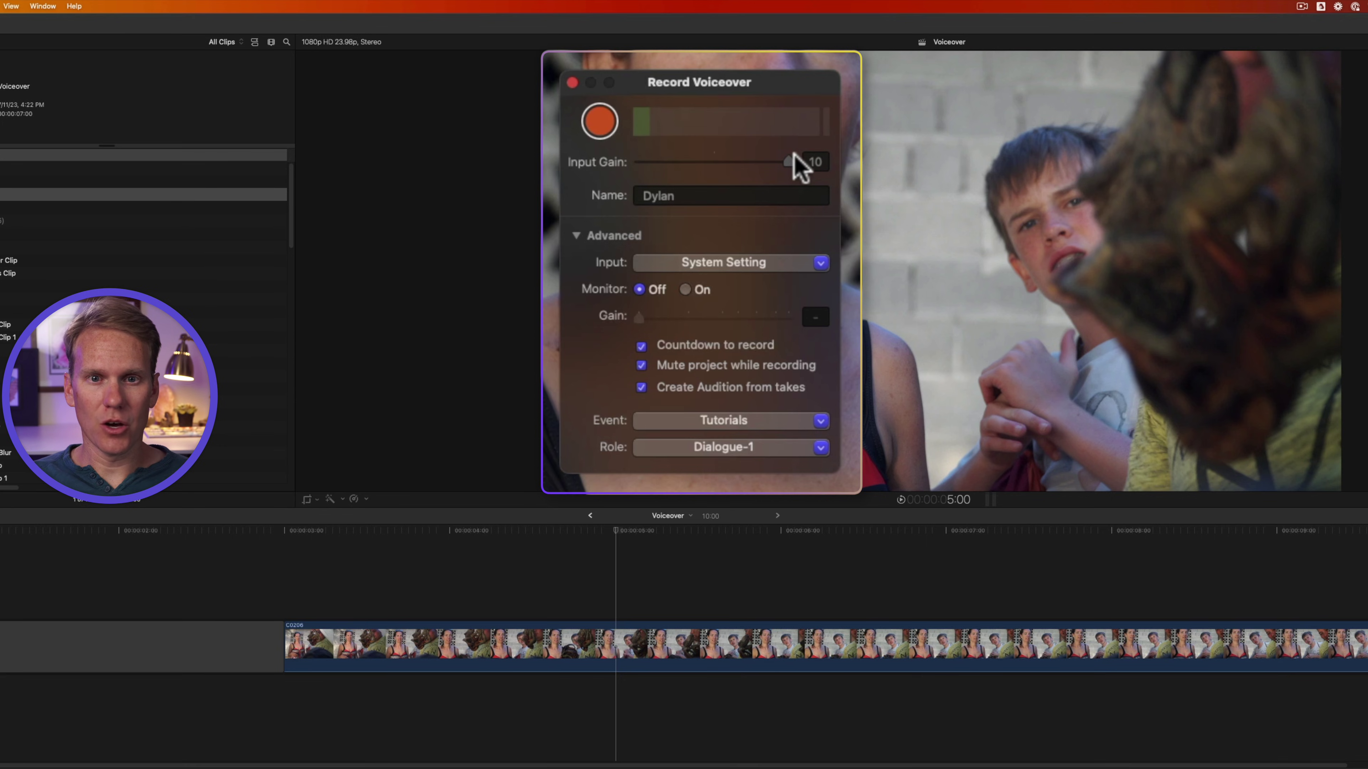
{"action": "left_click", "coordinate": [815, 162]}
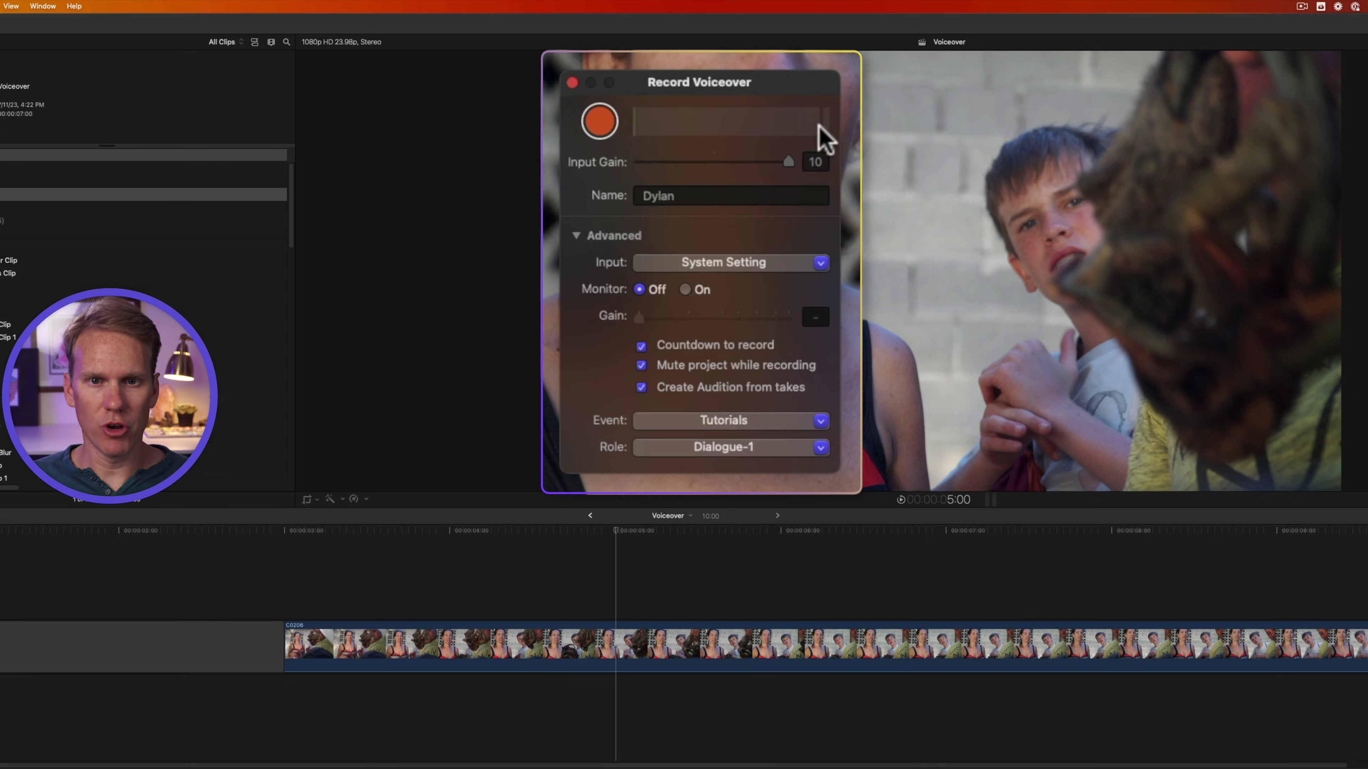
Name the voiceover takes 'Unsure Leah' and keep System Setting as the input device.
{"action": "left_click", "coordinate": [694, 197]}
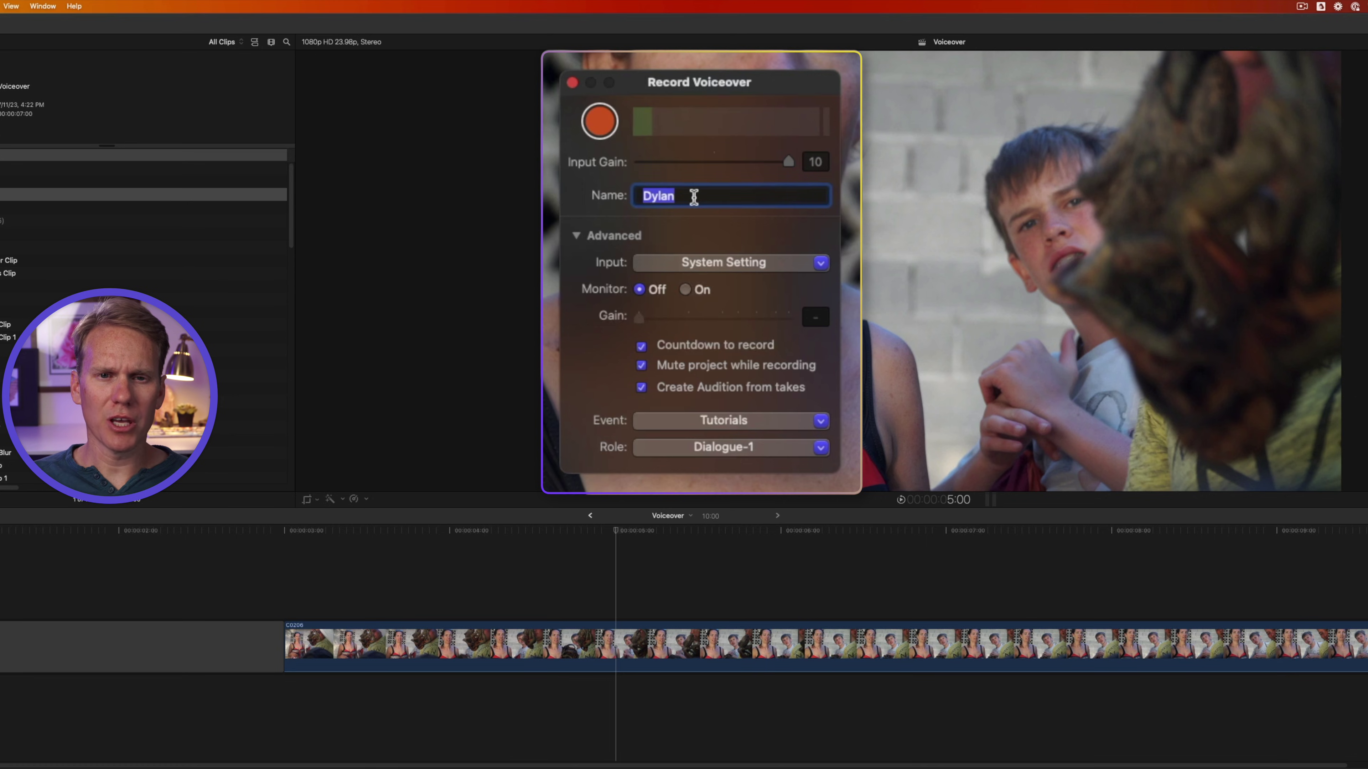
{"action": "type", "text": "Unsure Leah"}
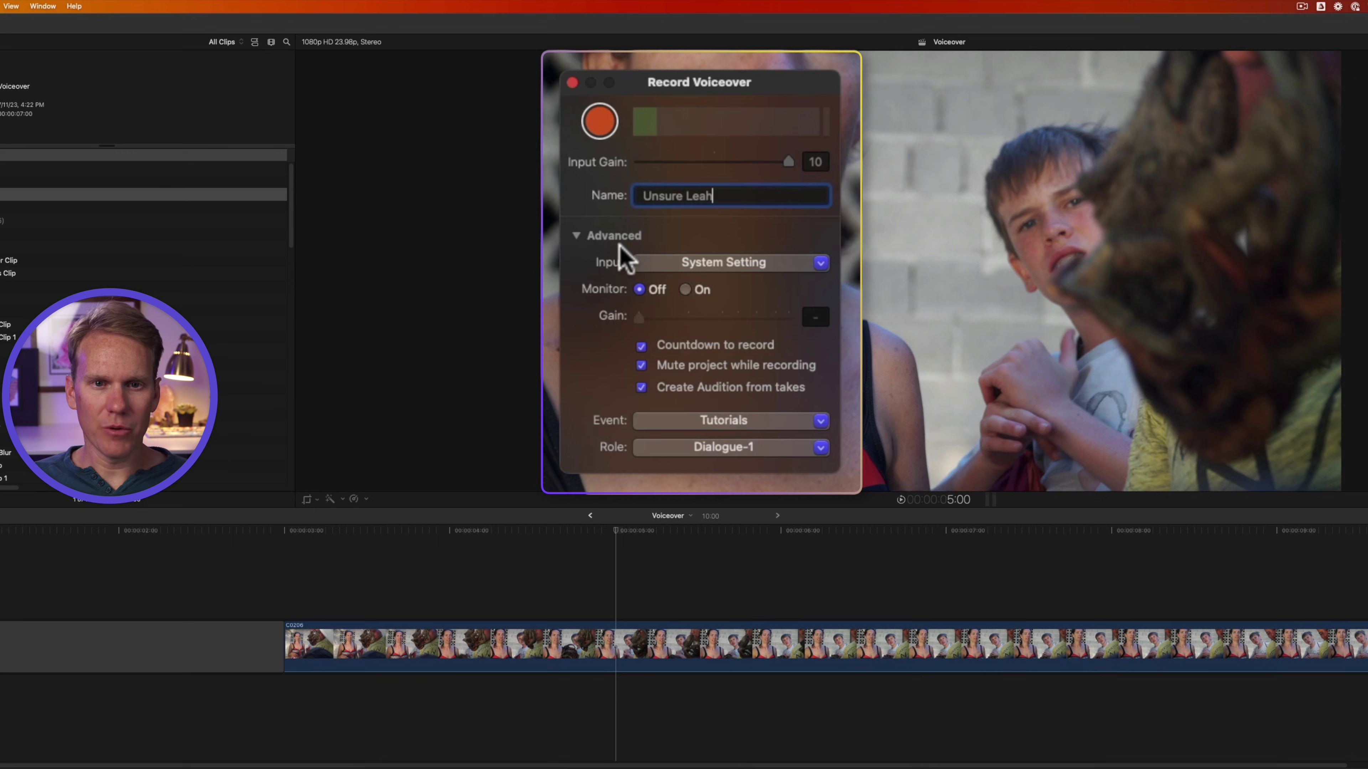
{"action": "left_click", "coordinate": [698, 264]}
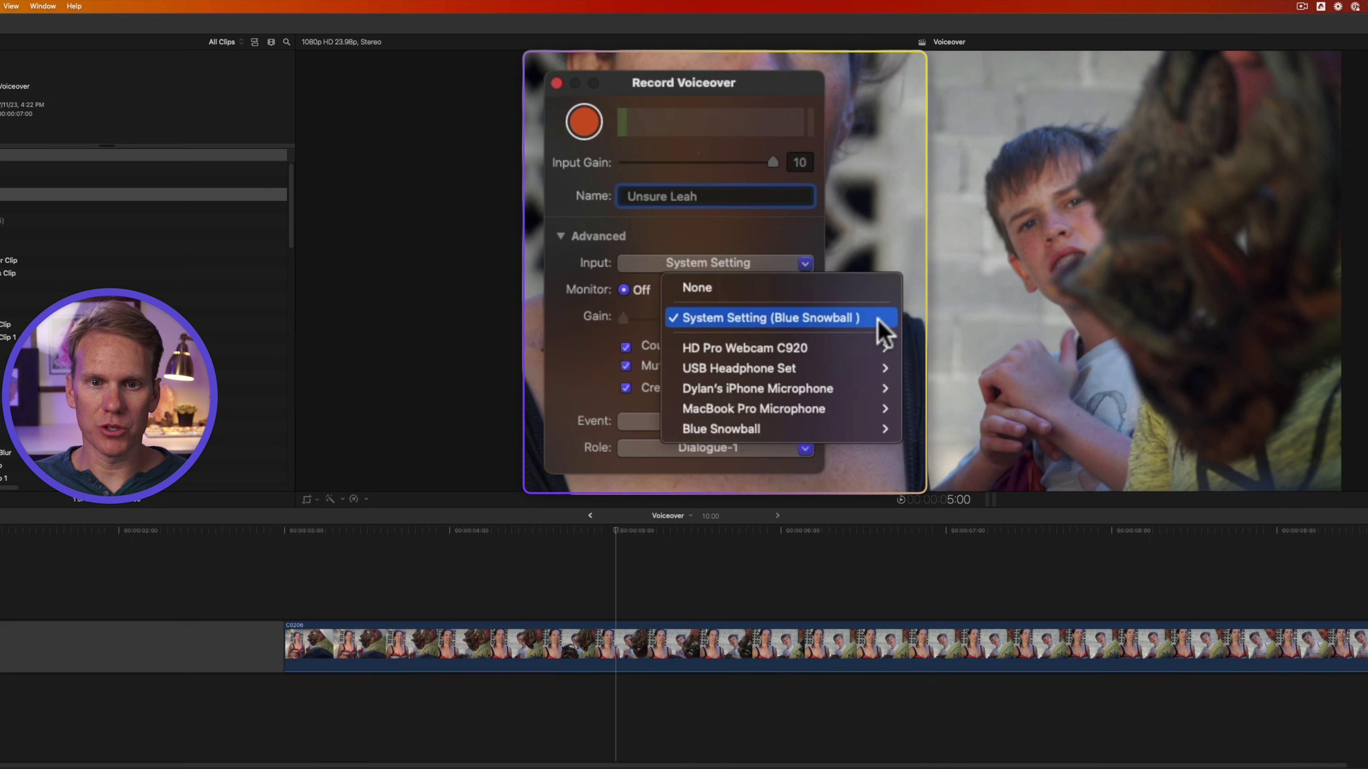
{"action": "mouse_move", "coordinate": [838, 345]}
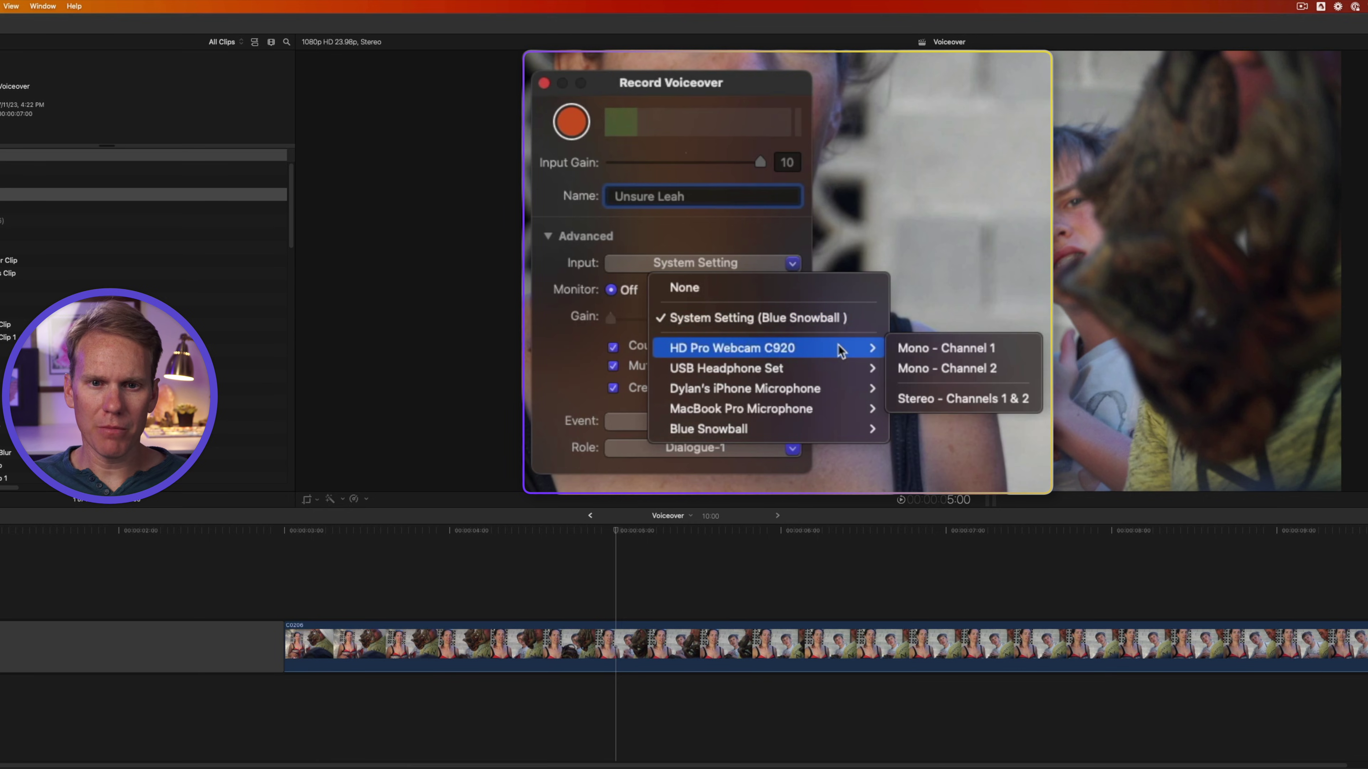
{"action": "mouse_move", "coordinate": [837, 411]}
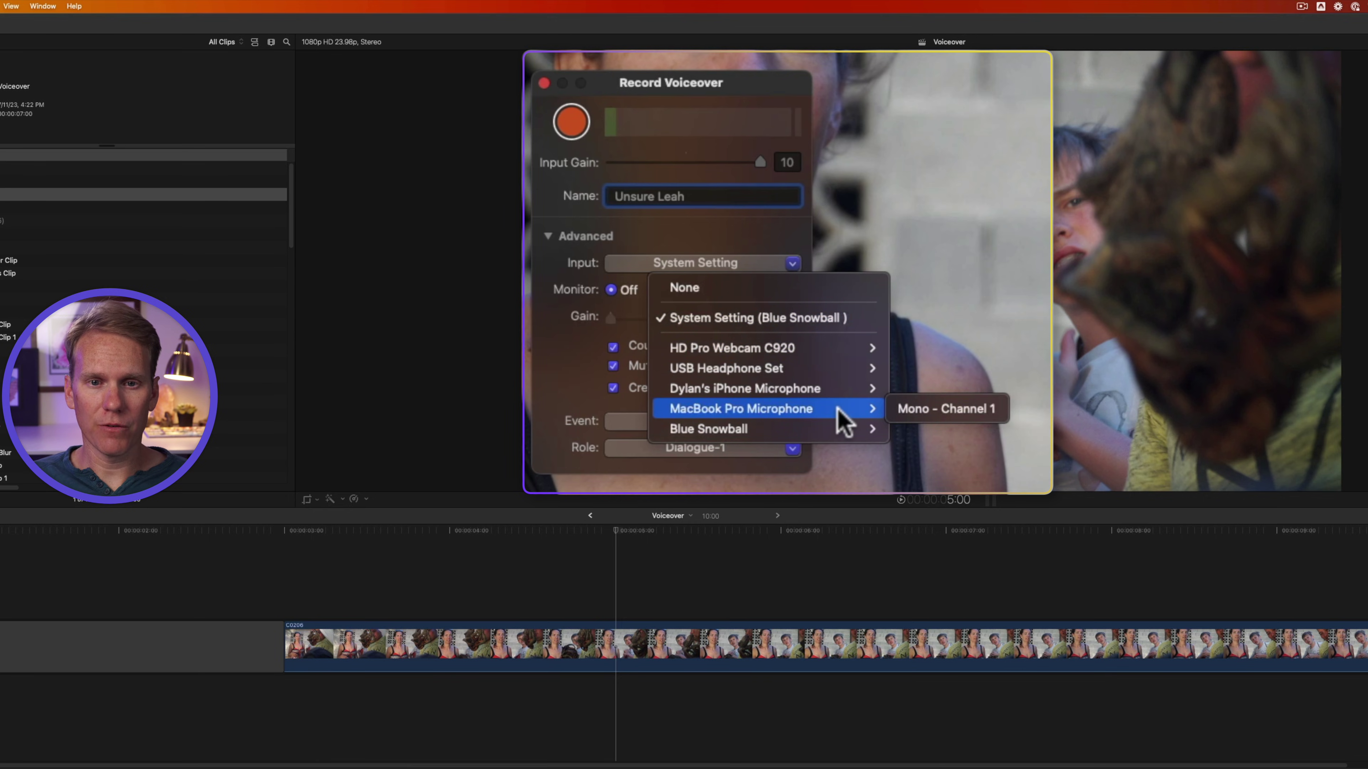
{"action": "left_click", "coordinate": [589, 345]}
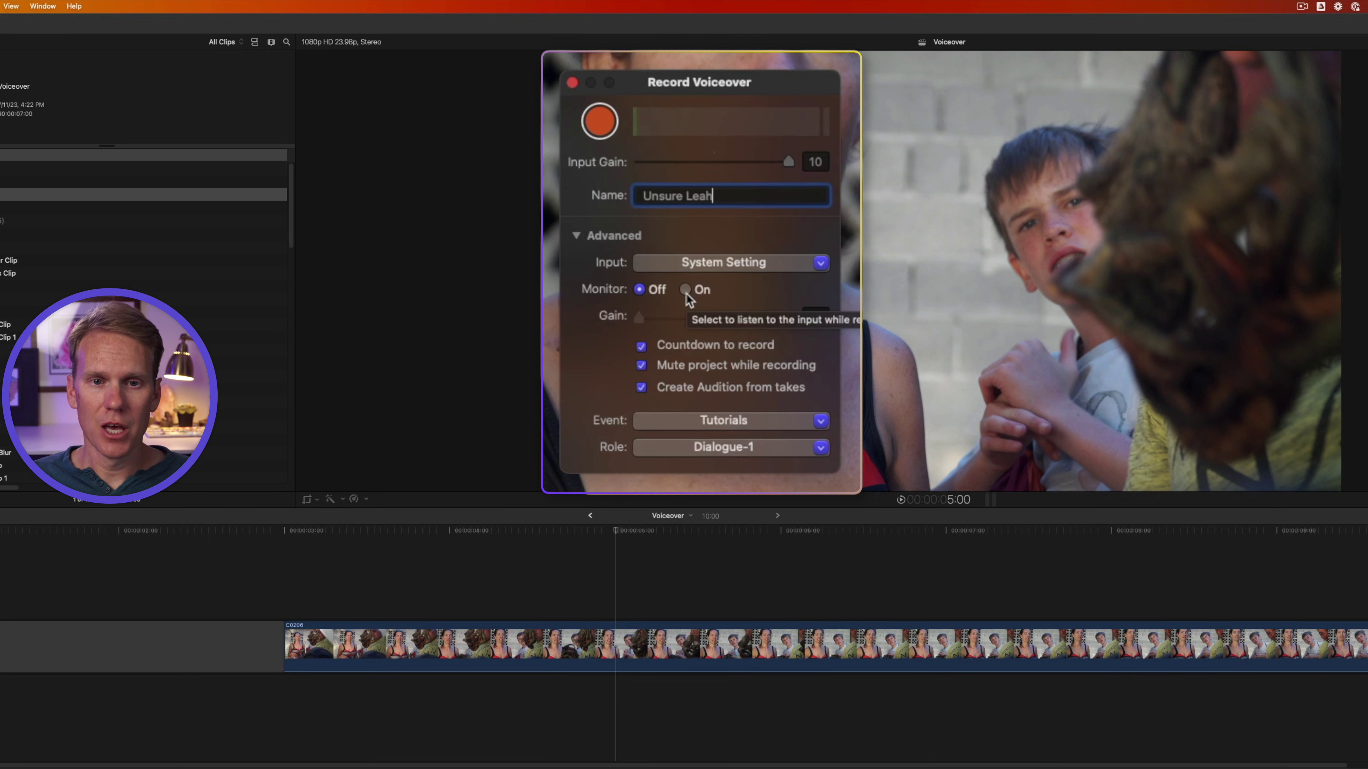
Switch input monitoring on, then back off.
{"action": "left_click", "coordinate": [686, 290]}
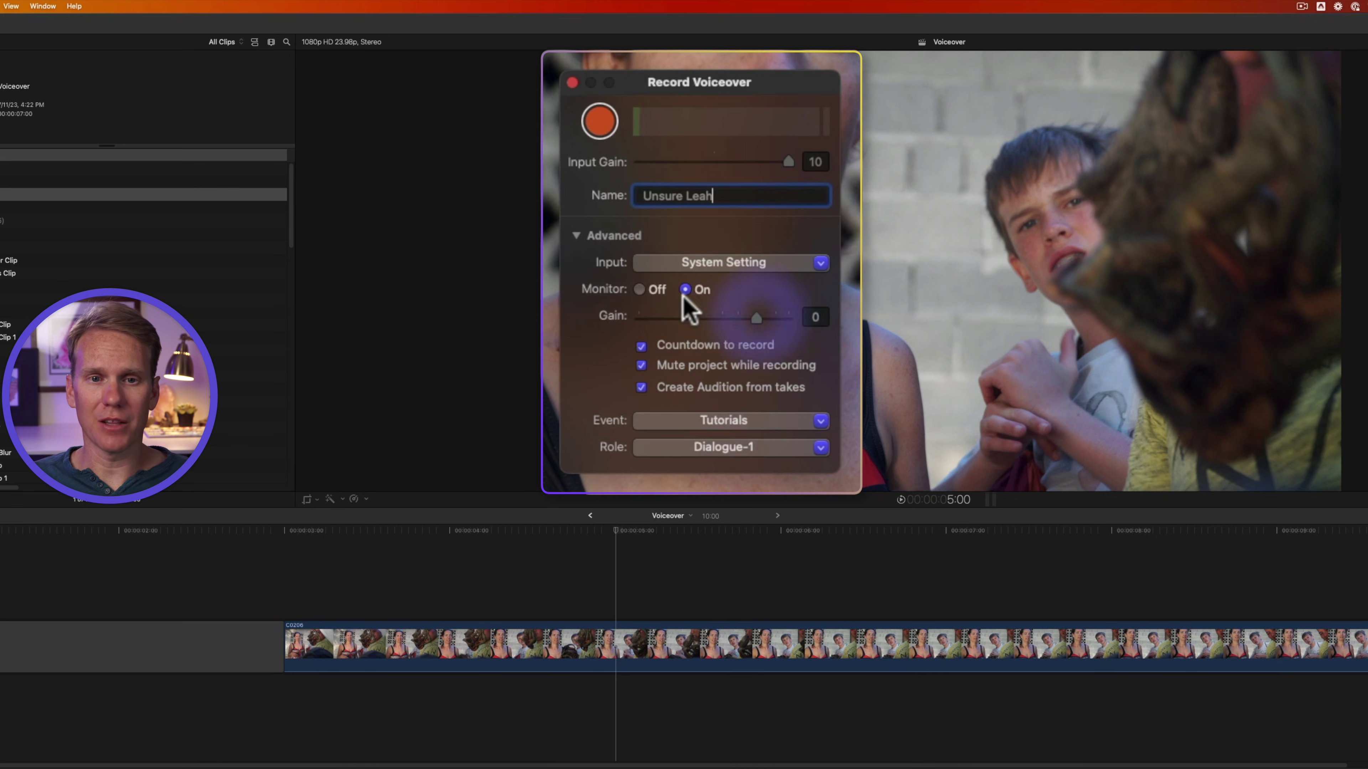
{"action": "left_click", "coordinate": [641, 290]}
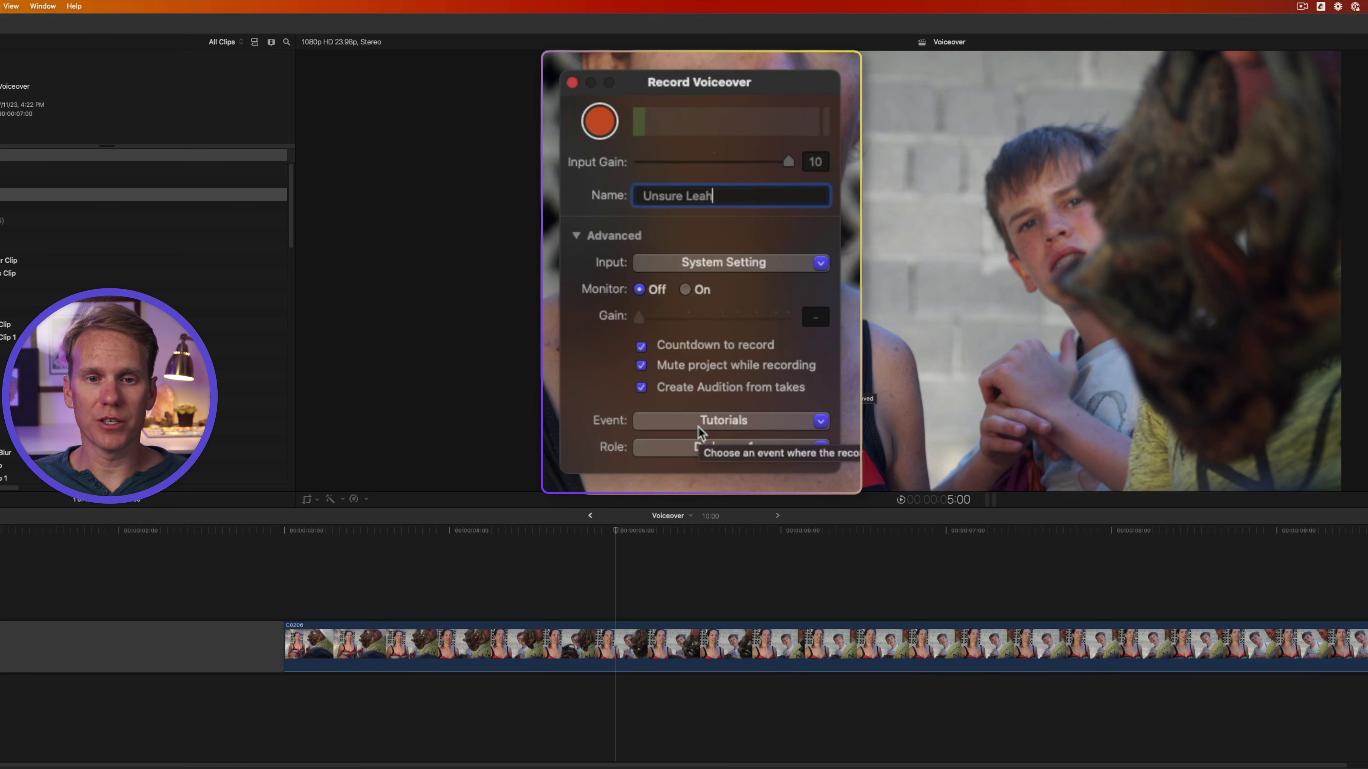
Keep the Dialogue-1 role, record a voiceover take, and select the new clip.
{"action": "left_click", "coordinate": [691, 448]}
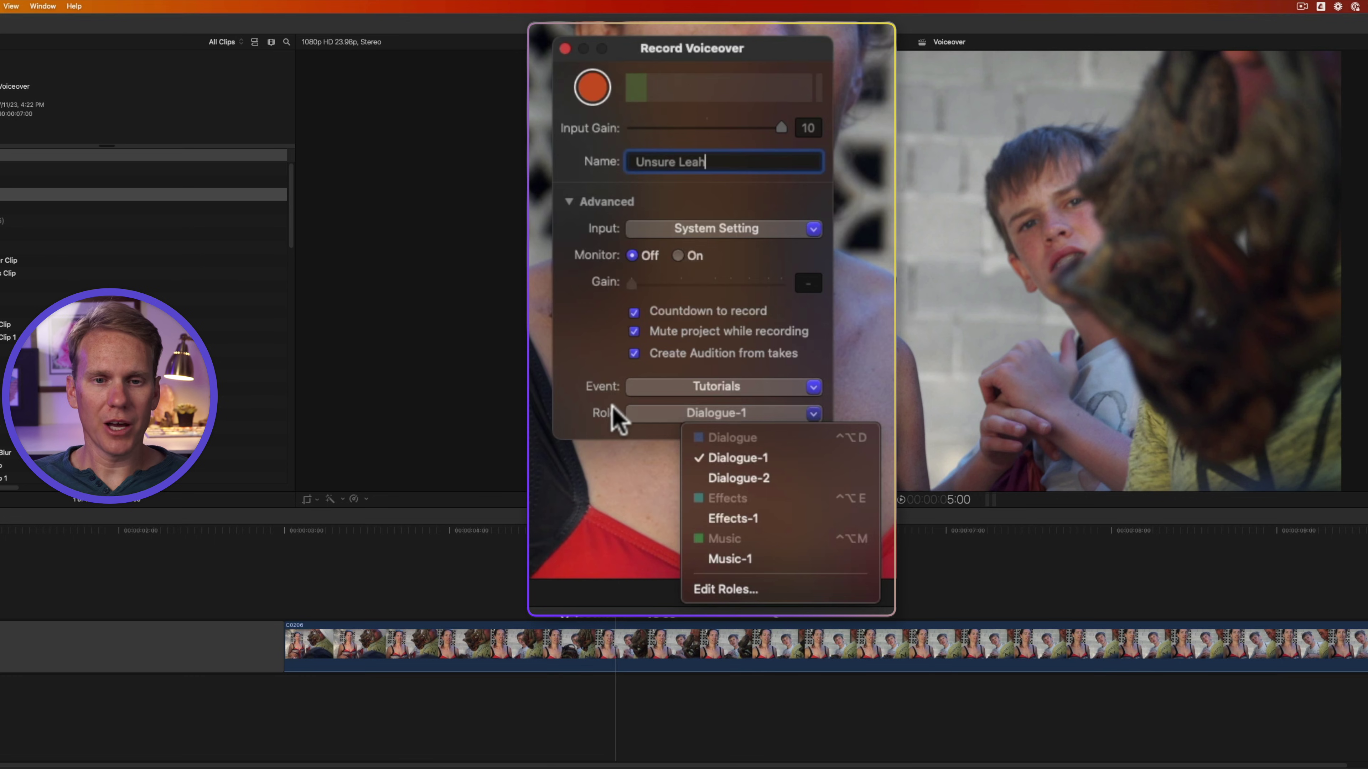
{"action": "left_click", "coordinate": [615, 420]}
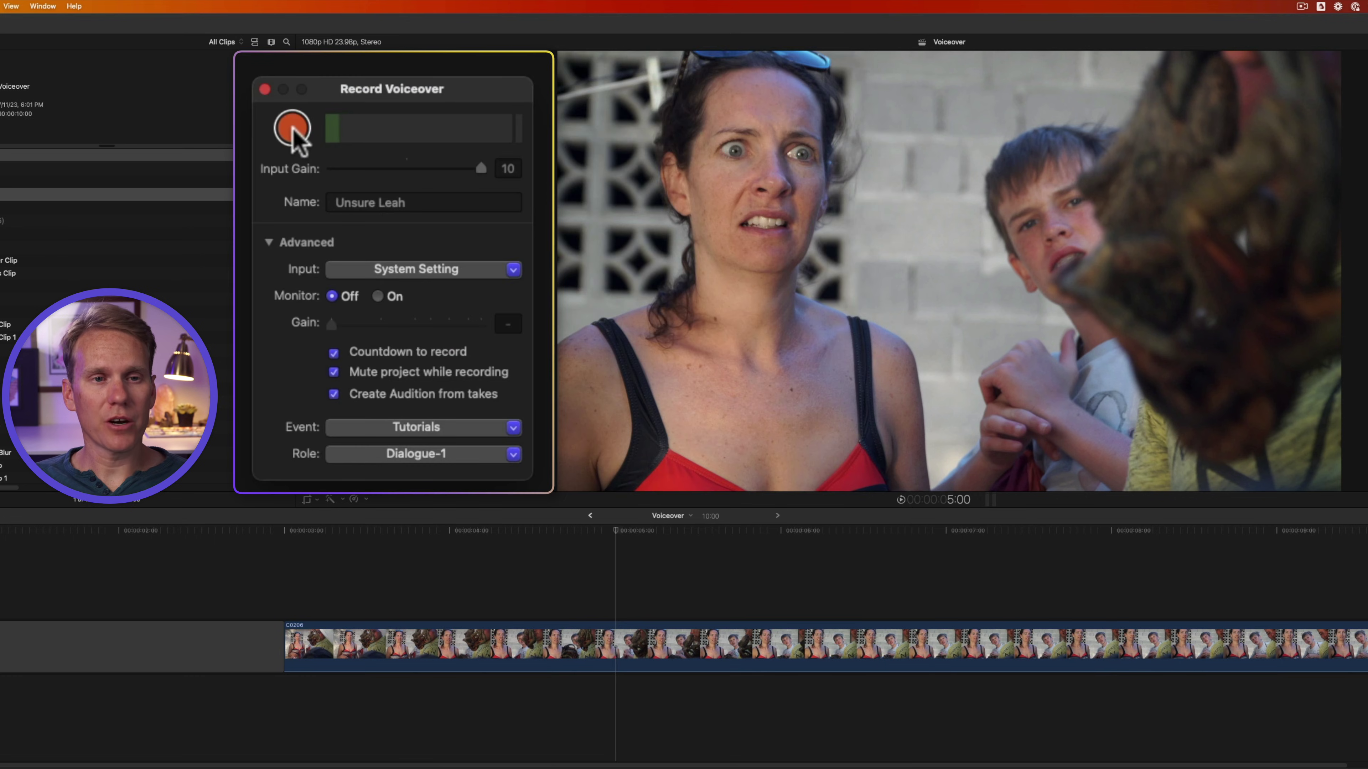
{"action": "left_click", "coordinate": [292, 128]}
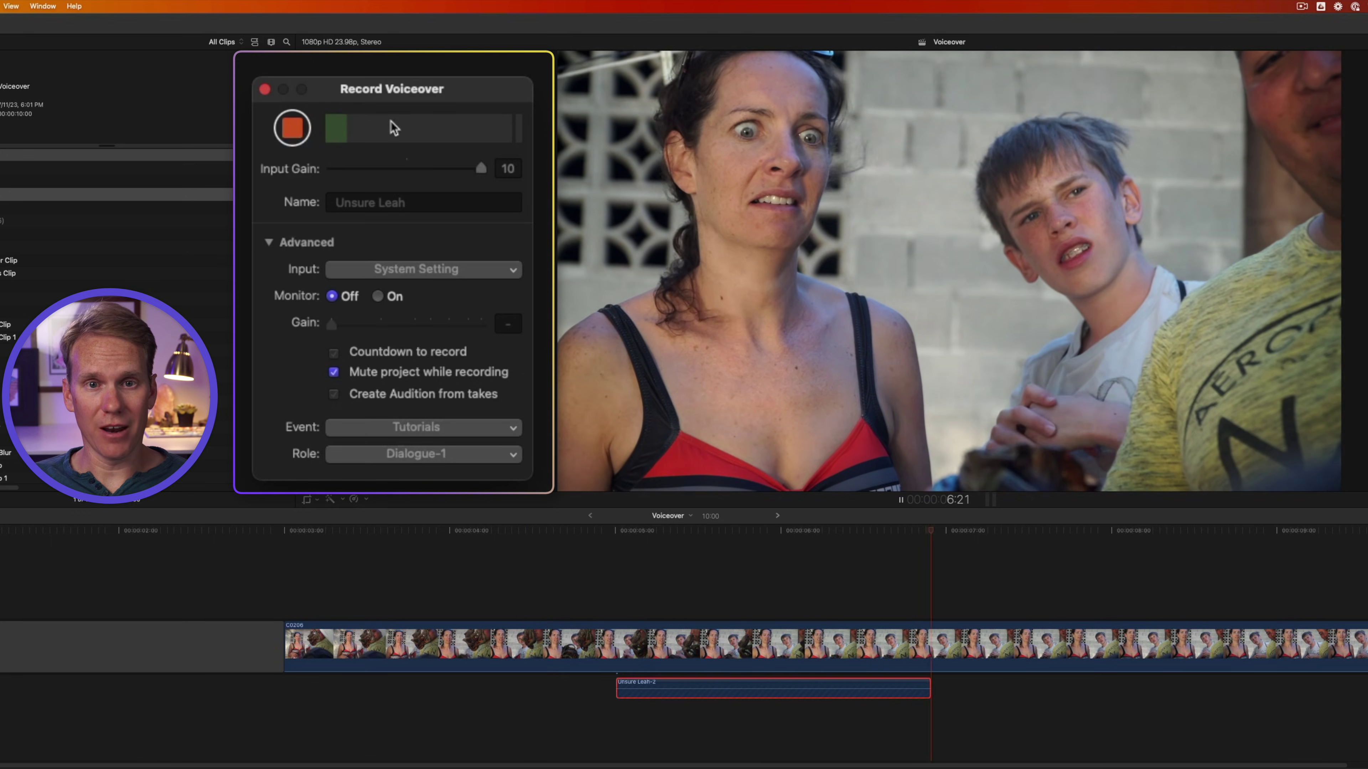
{"action": "left_click", "coordinate": [294, 130]}
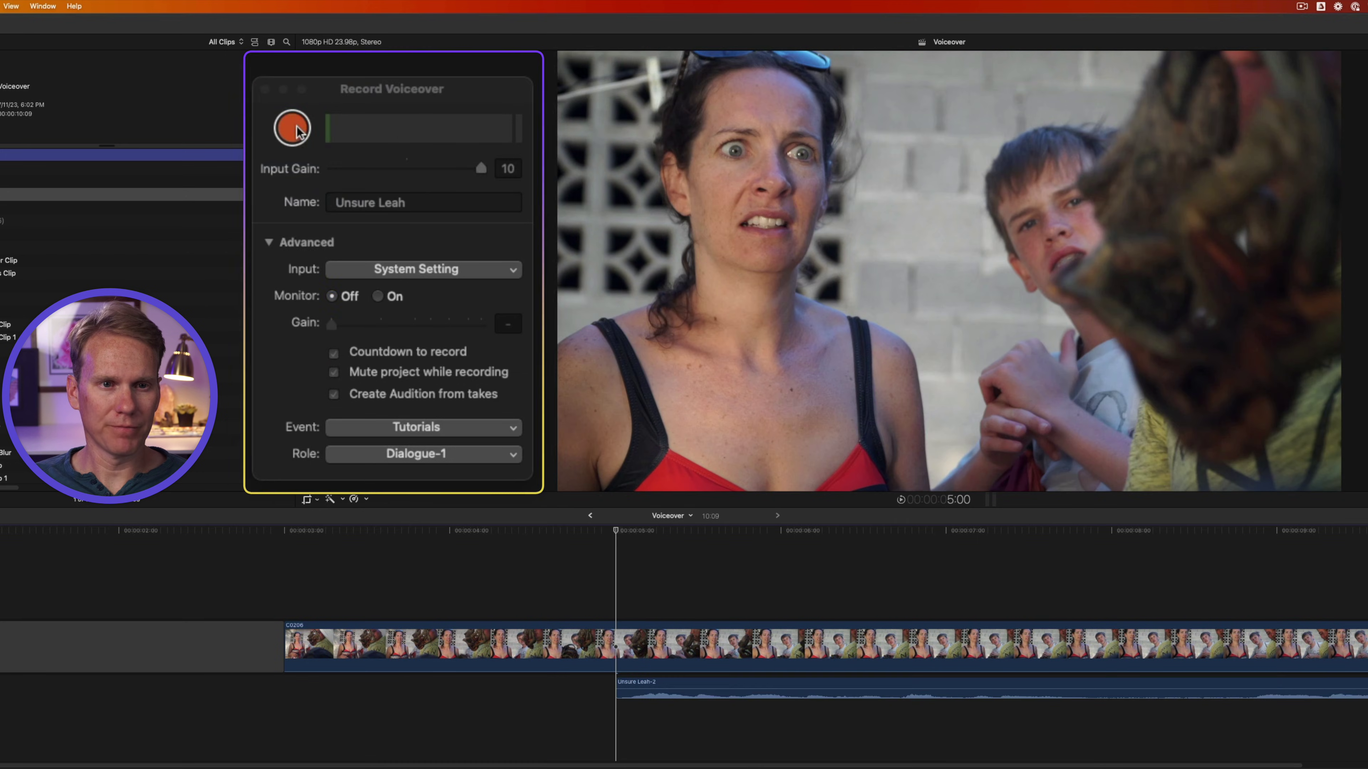
{"action": "left_click", "coordinate": [692, 685]}
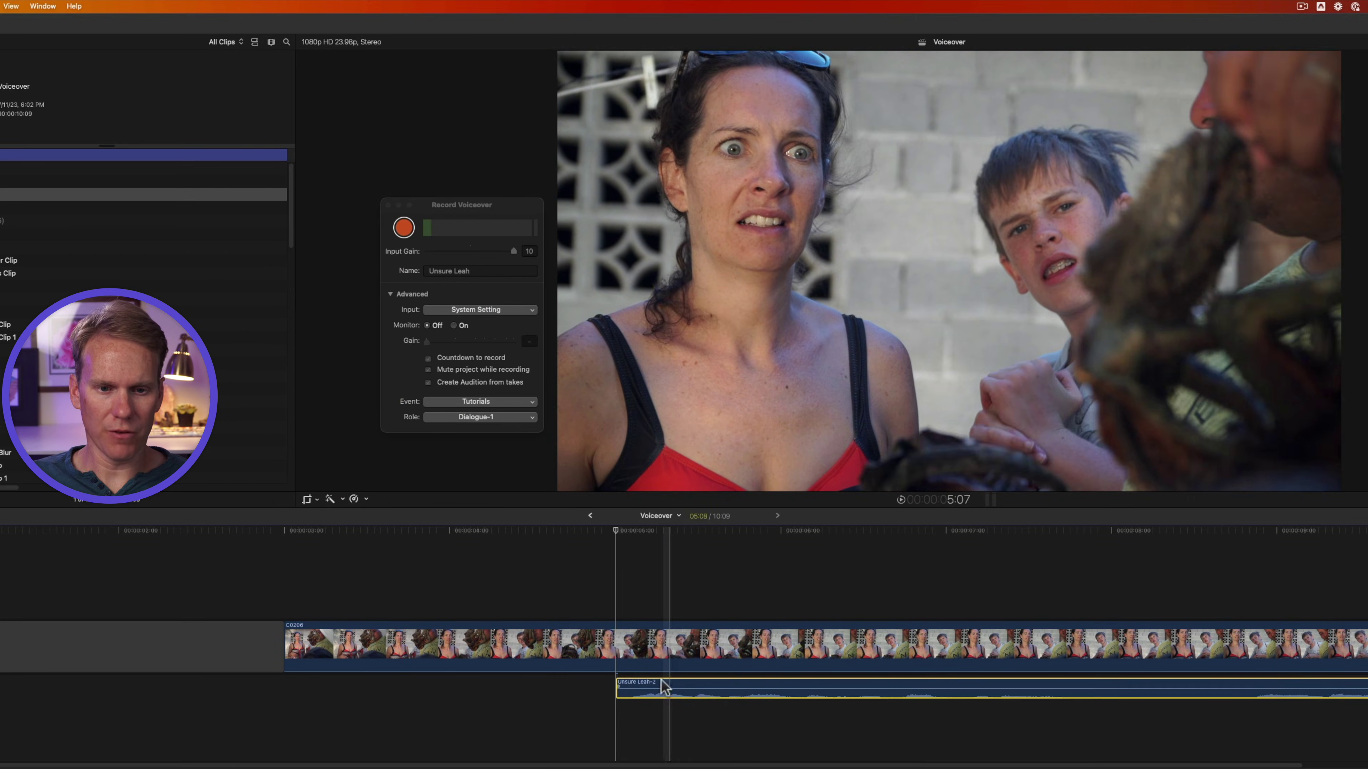
Play back the recorded take, reveal it in the browser and preview Unsure Leah-2.
{"action": "key", "text": "space"}
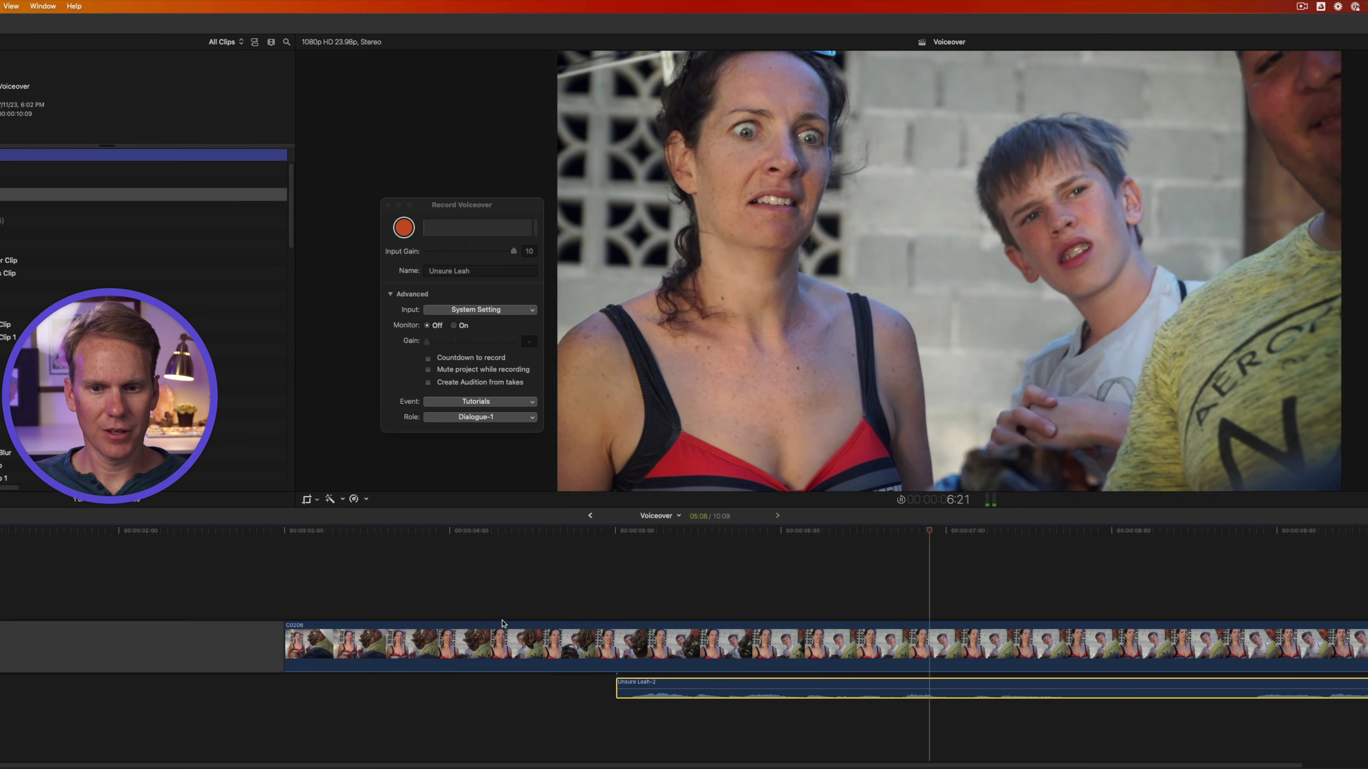
{"action": "key", "text": "space"}
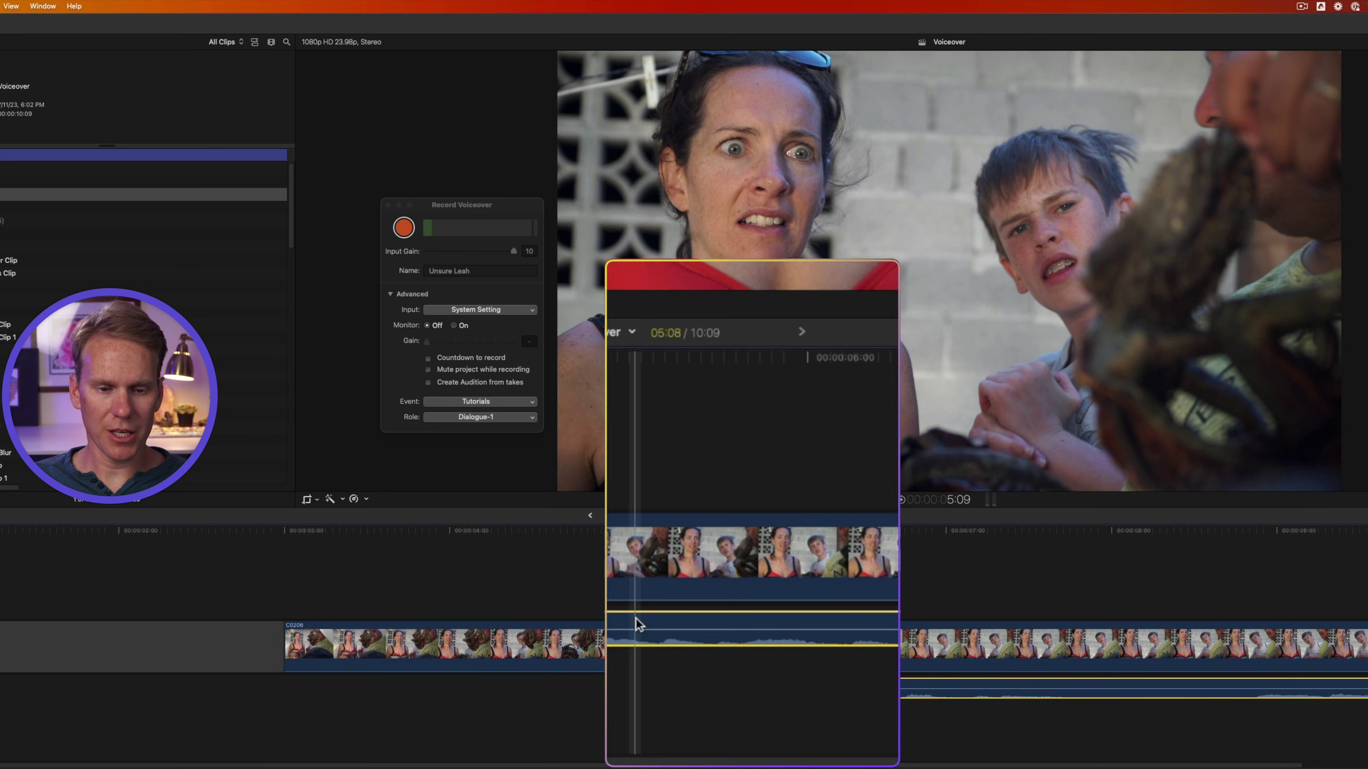
{"action": "right_click", "coordinate": [635, 619]}
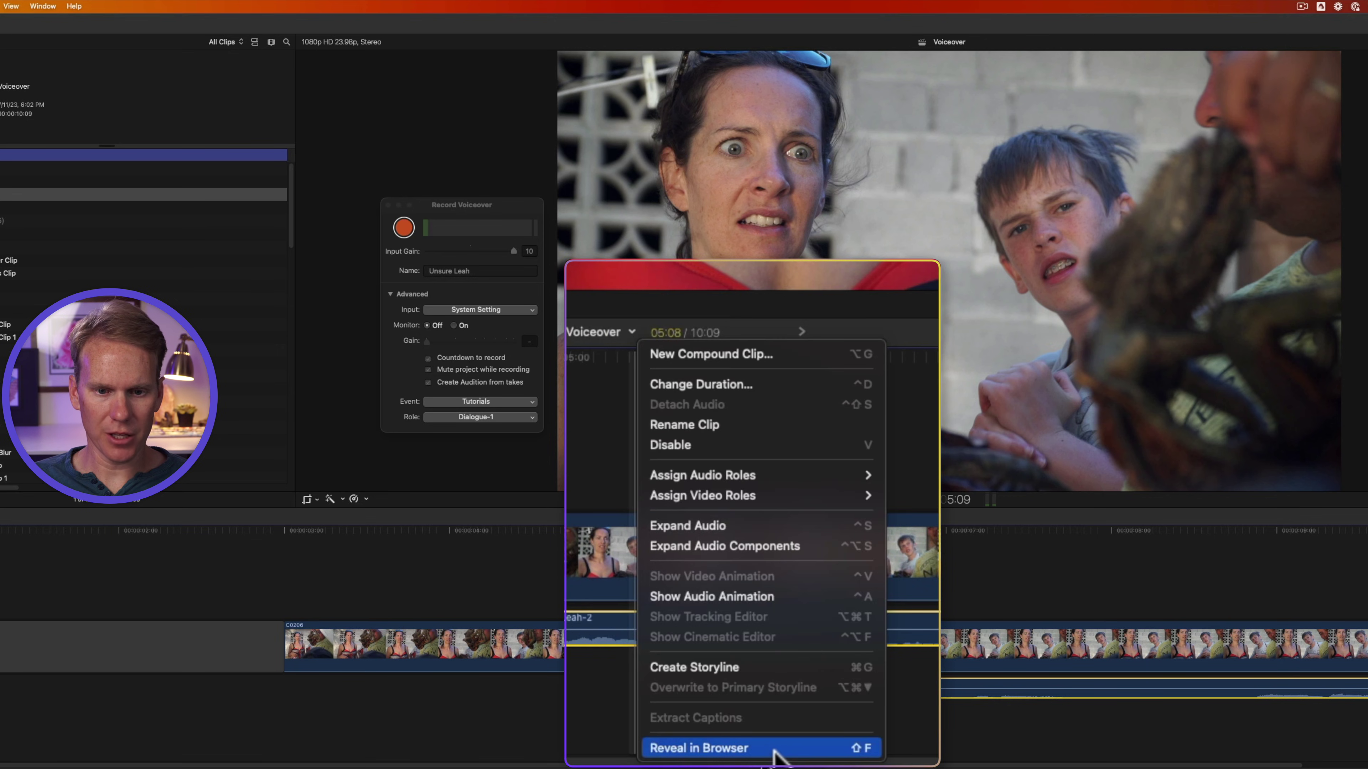
{"action": "key", "text": "shift+f"}
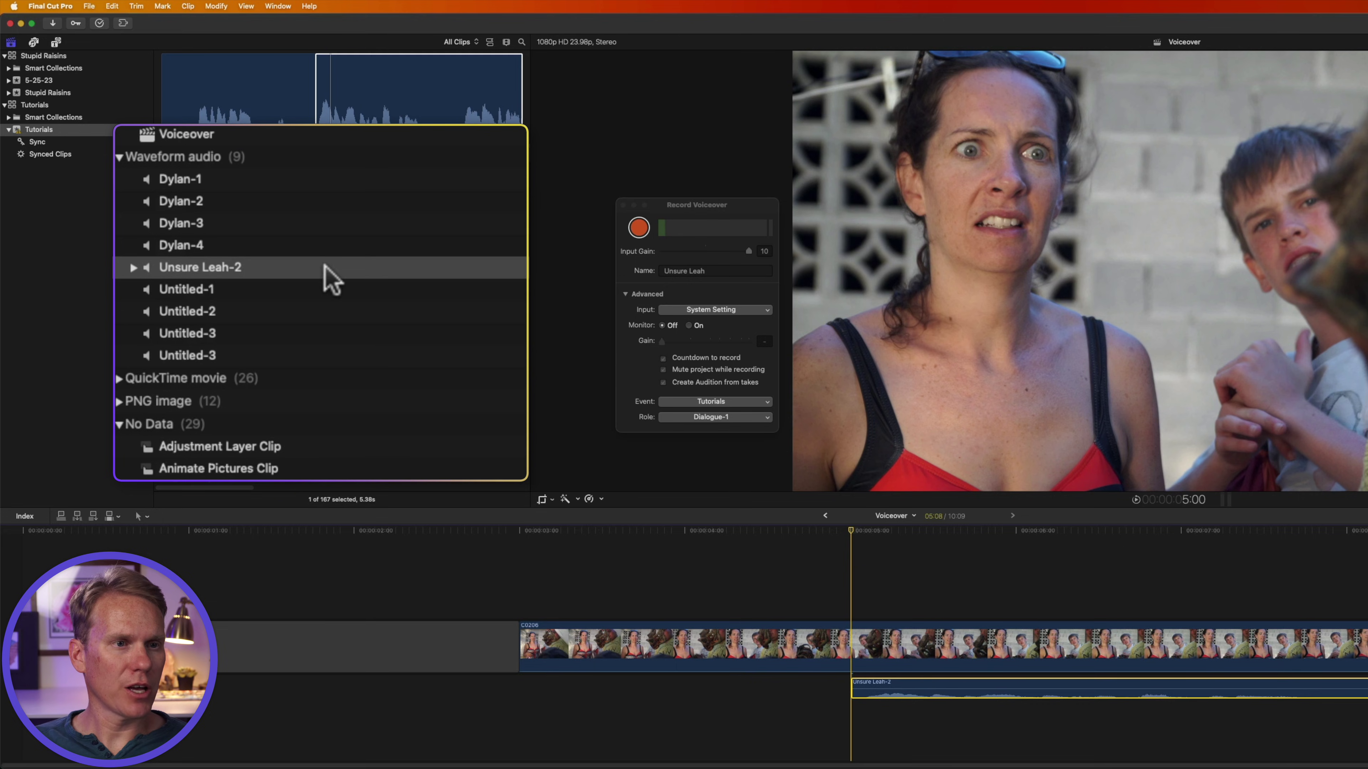
{"action": "left_click", "coordinate": [325, 269]}
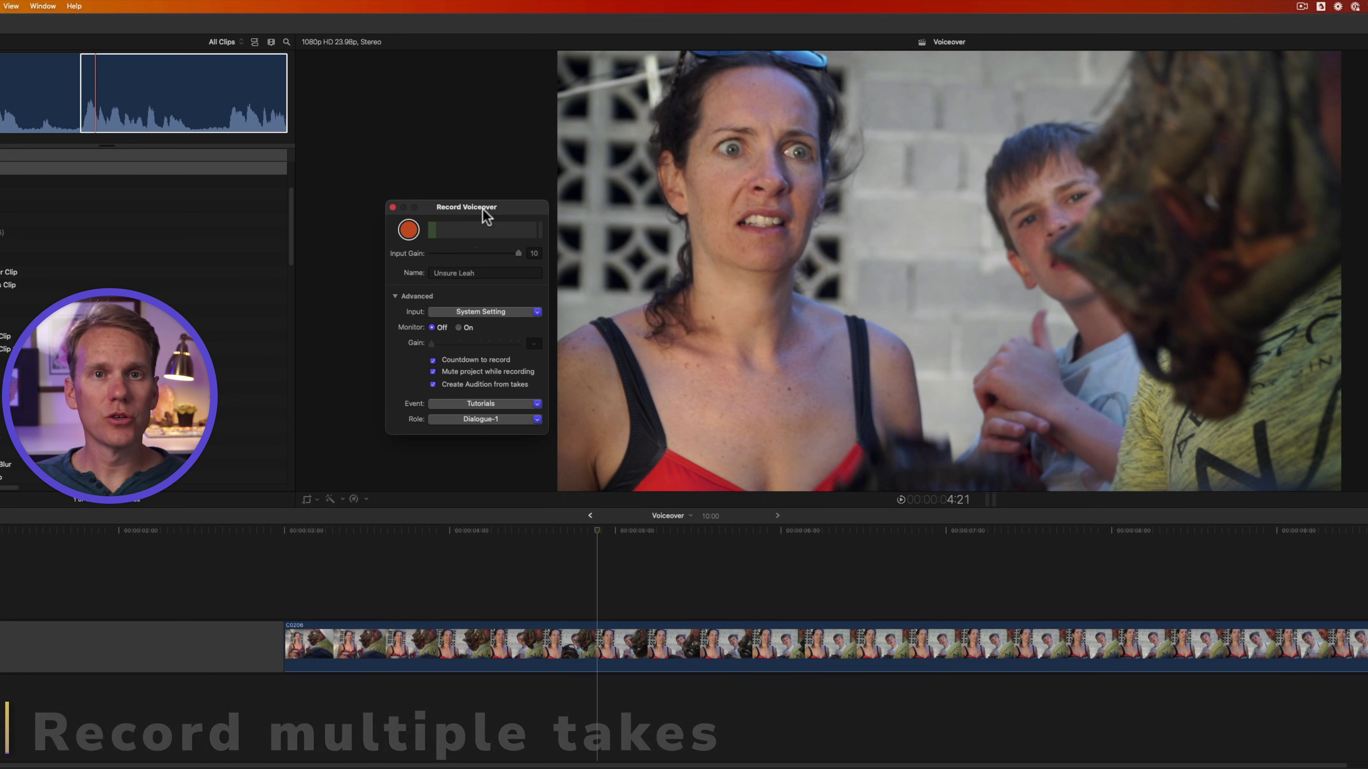
Record further voiceover takes, stopping with Space and starting another with Option-Shift-A.
{"action": "left_click", "coordinate": [598, 530]}
{"action": "left_click", "coordinate": [461, 206]}
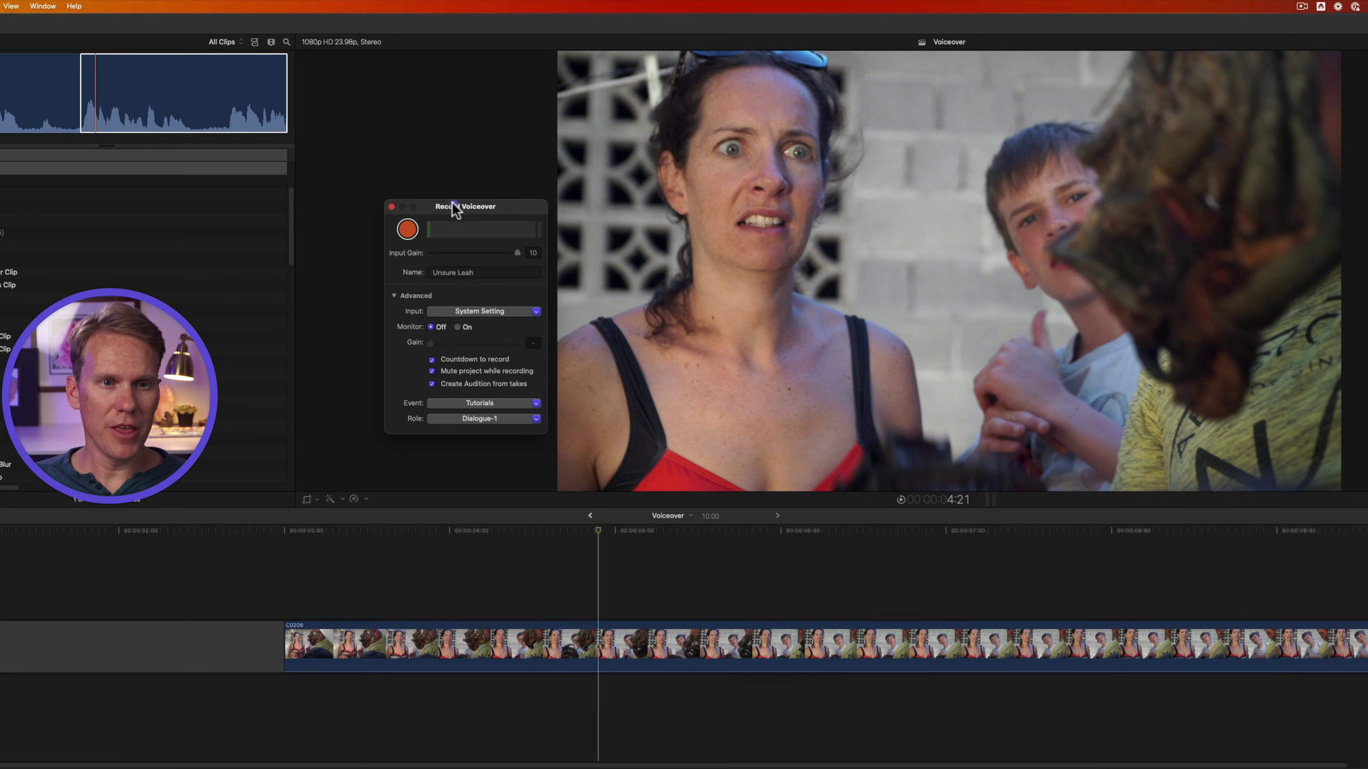
{"action": "left_click", "coordinate": [407, 231]}
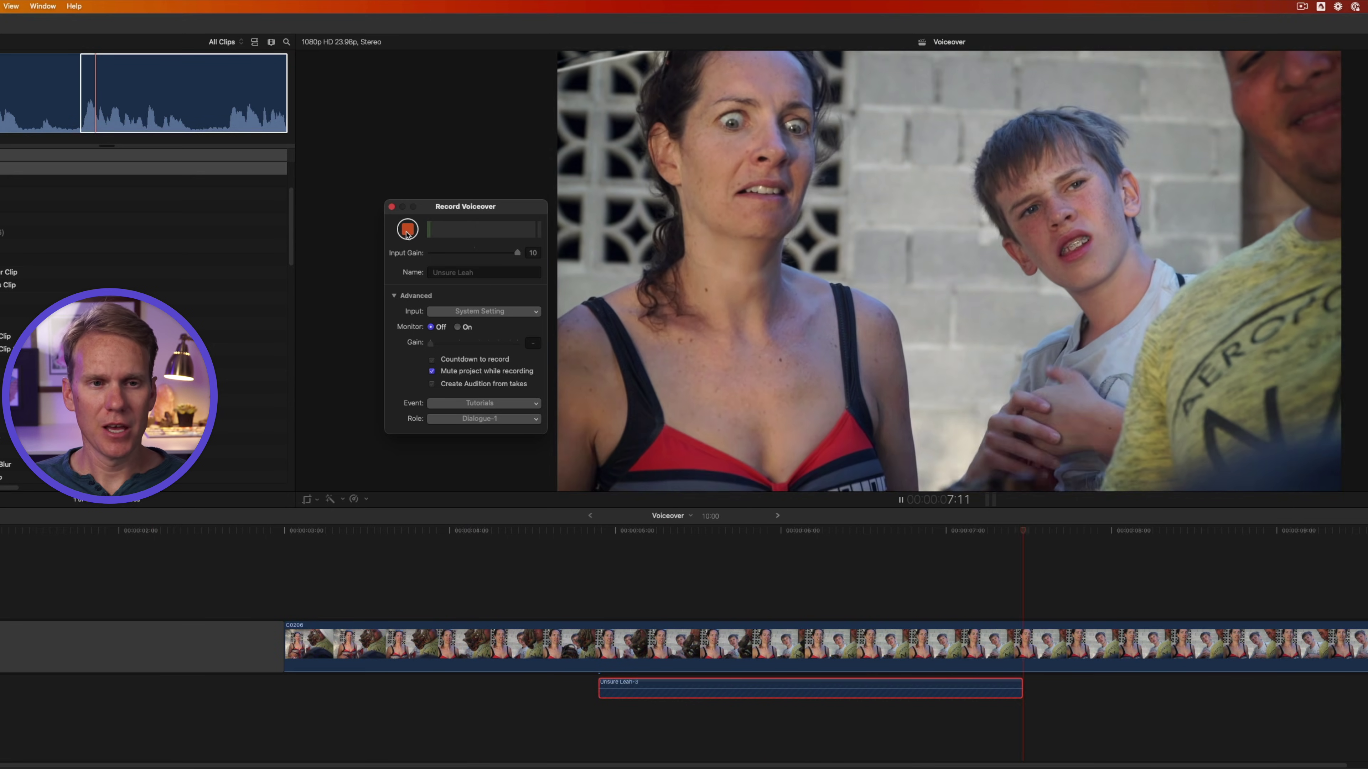
{"action": "key", "text": "space"}
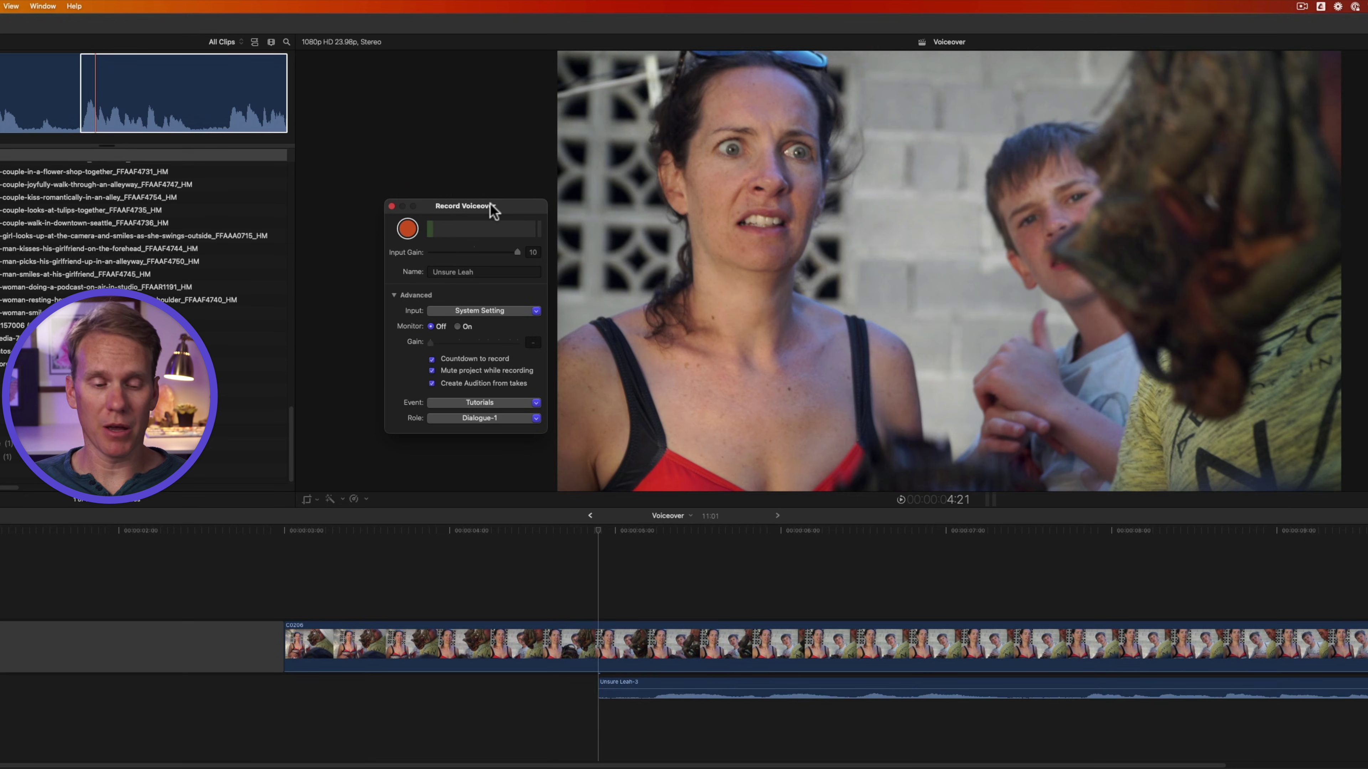
{"action": "key", "text": "alt+shift+a"}
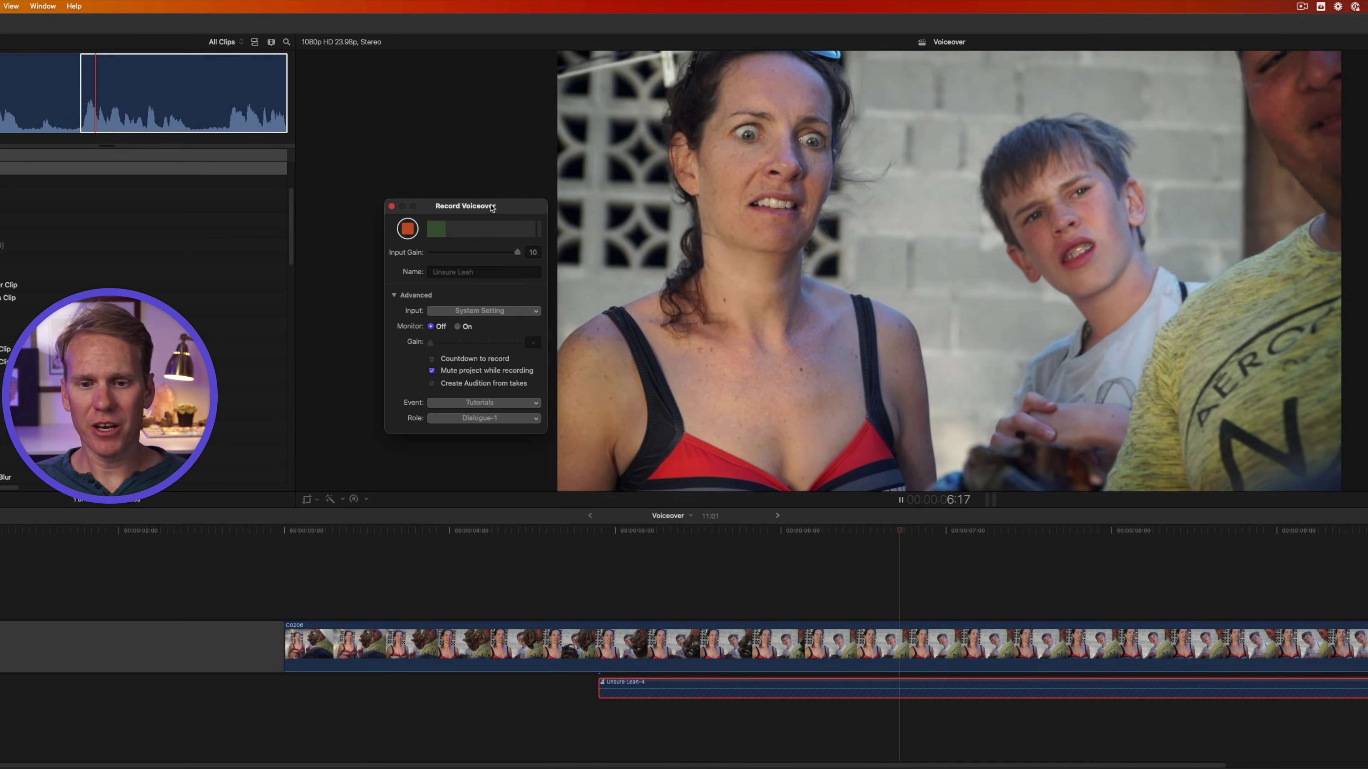
{"action": "key", "text": "alt+shift+a"}
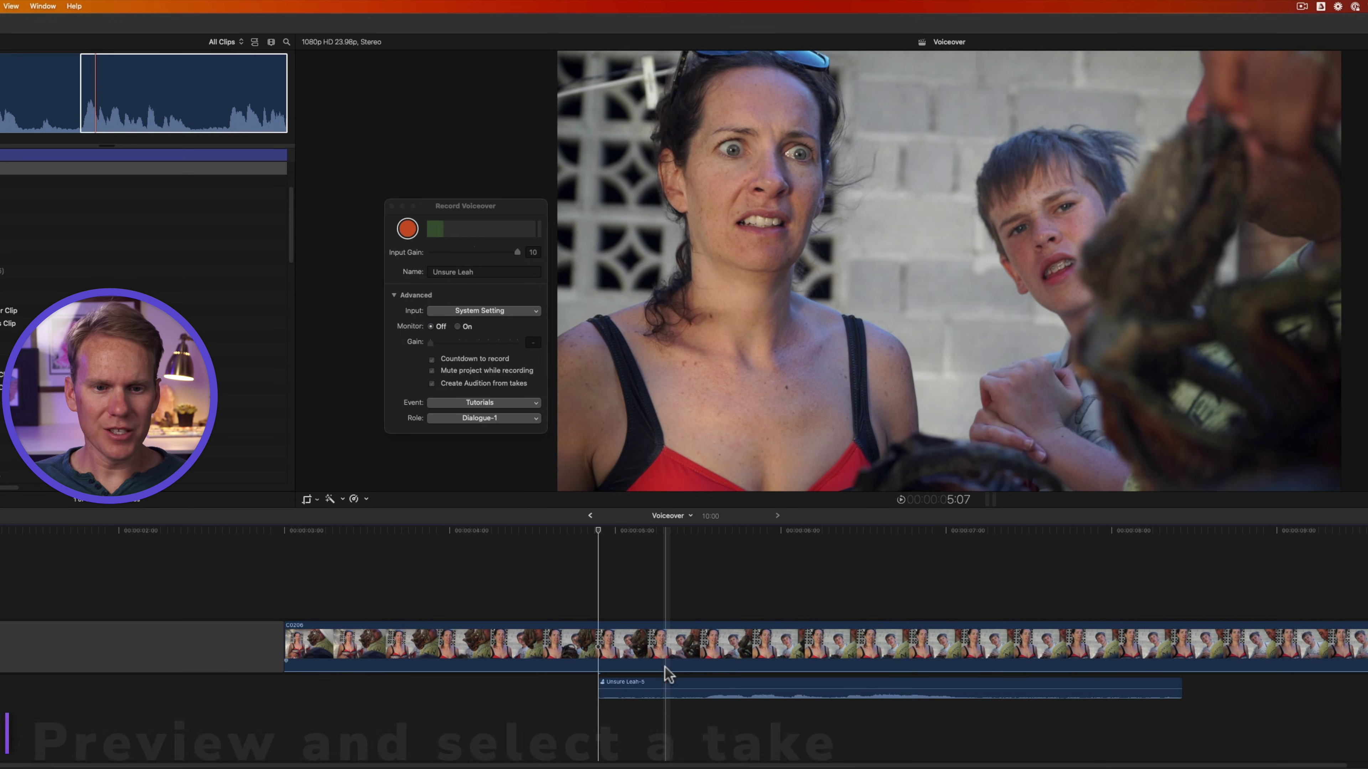
Open the voiceover audition and compare takes Unsure Leah-3, -4 and -5.
{"action": "left_click", "coordinate": [668, 685]}
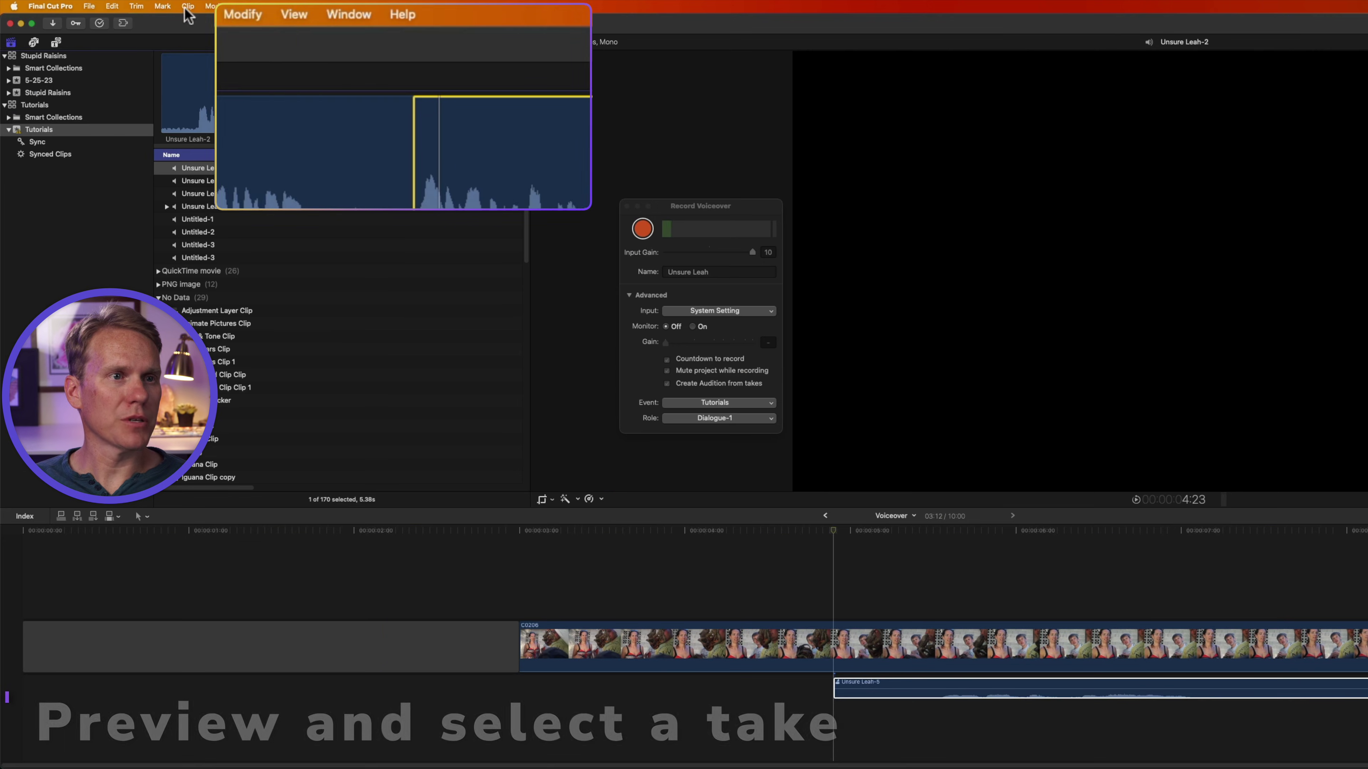
{"action": "left_click", "coordinate": [0, 6]}
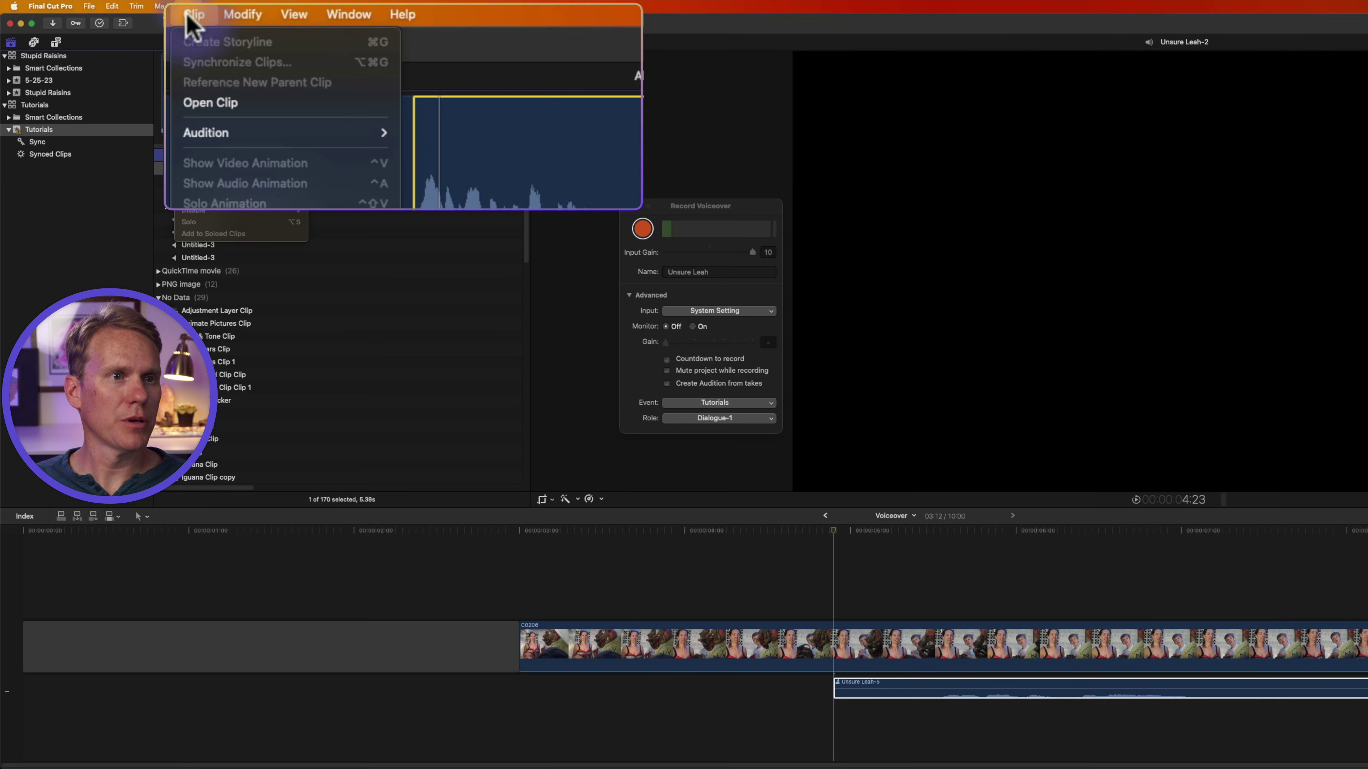
{"action": "mouse_move", "coordinate": [0, 74]}
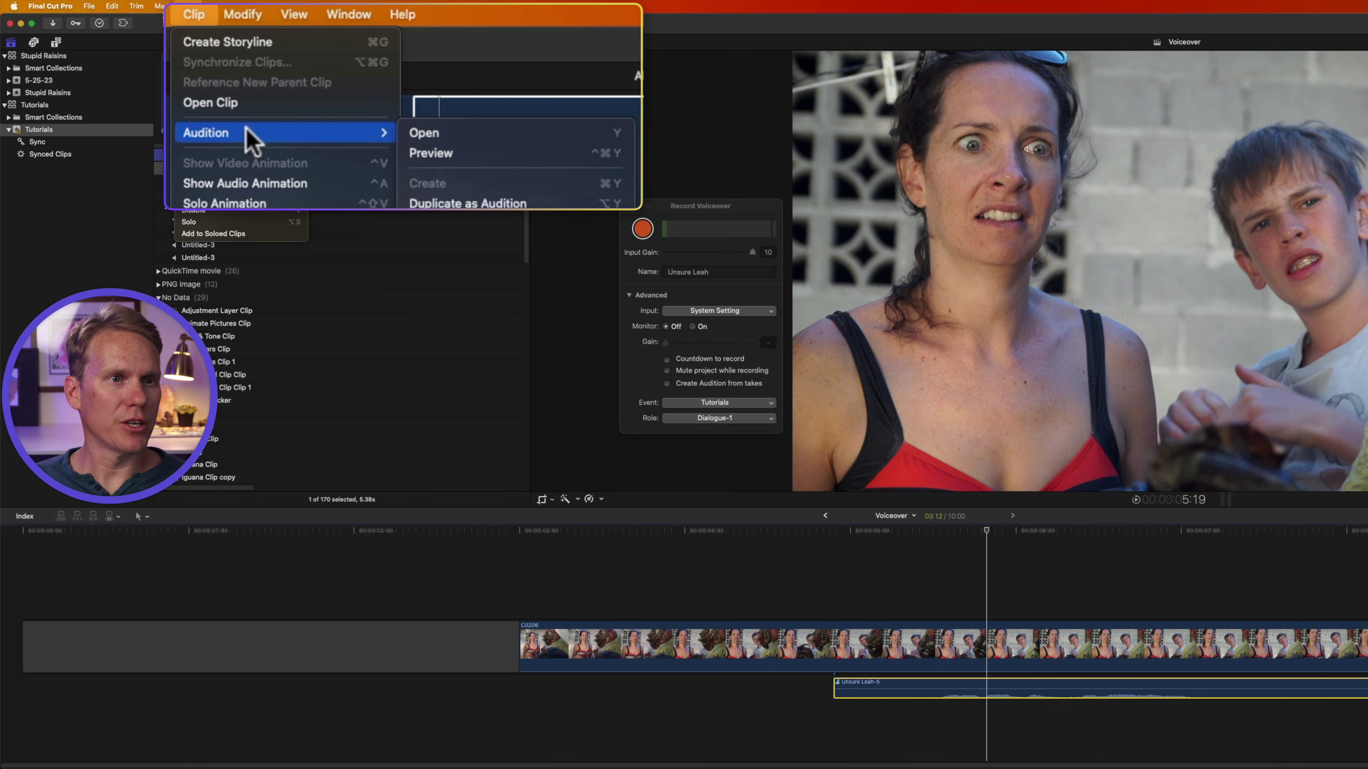
{"action": "left_click", "coordinate": [509, 136]}
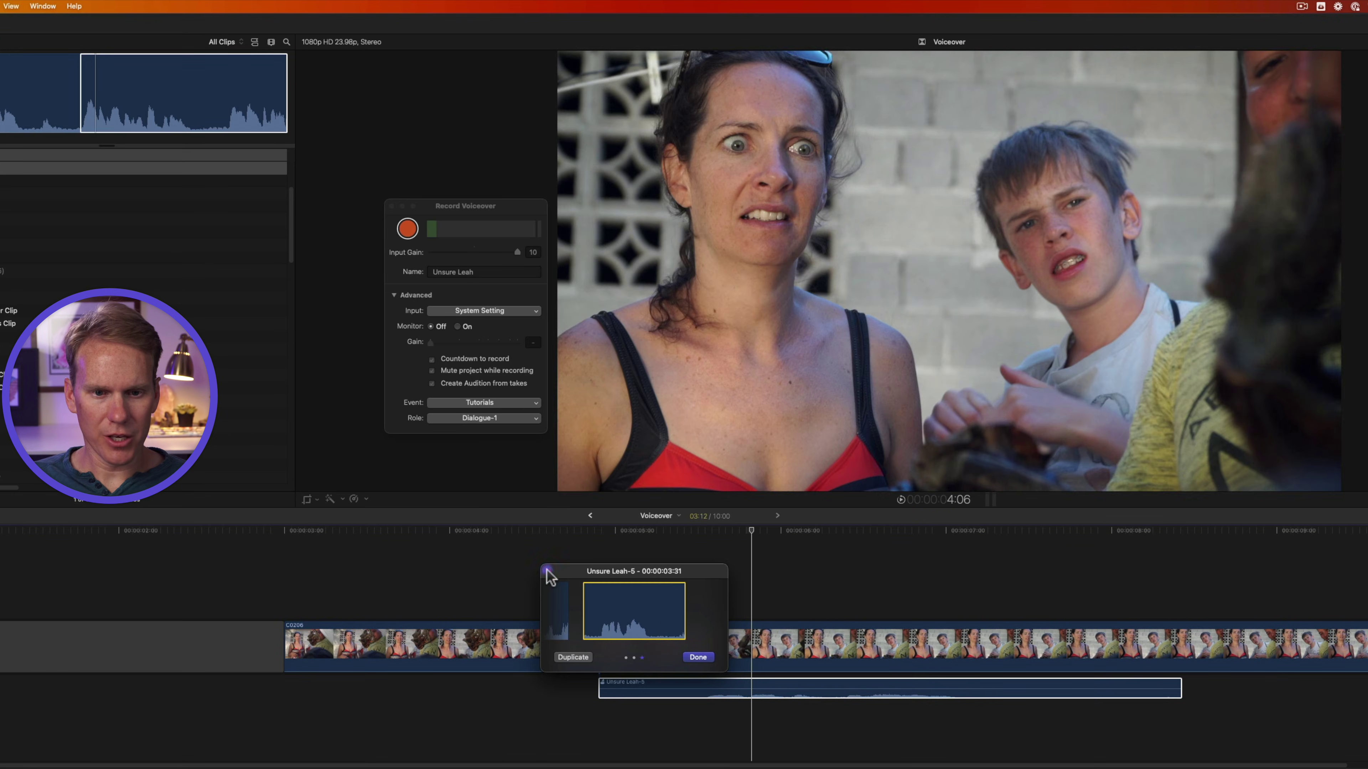
{"action": "left_click", "coordinate": [698, 657]}
{"action": "key", "text": "y"}
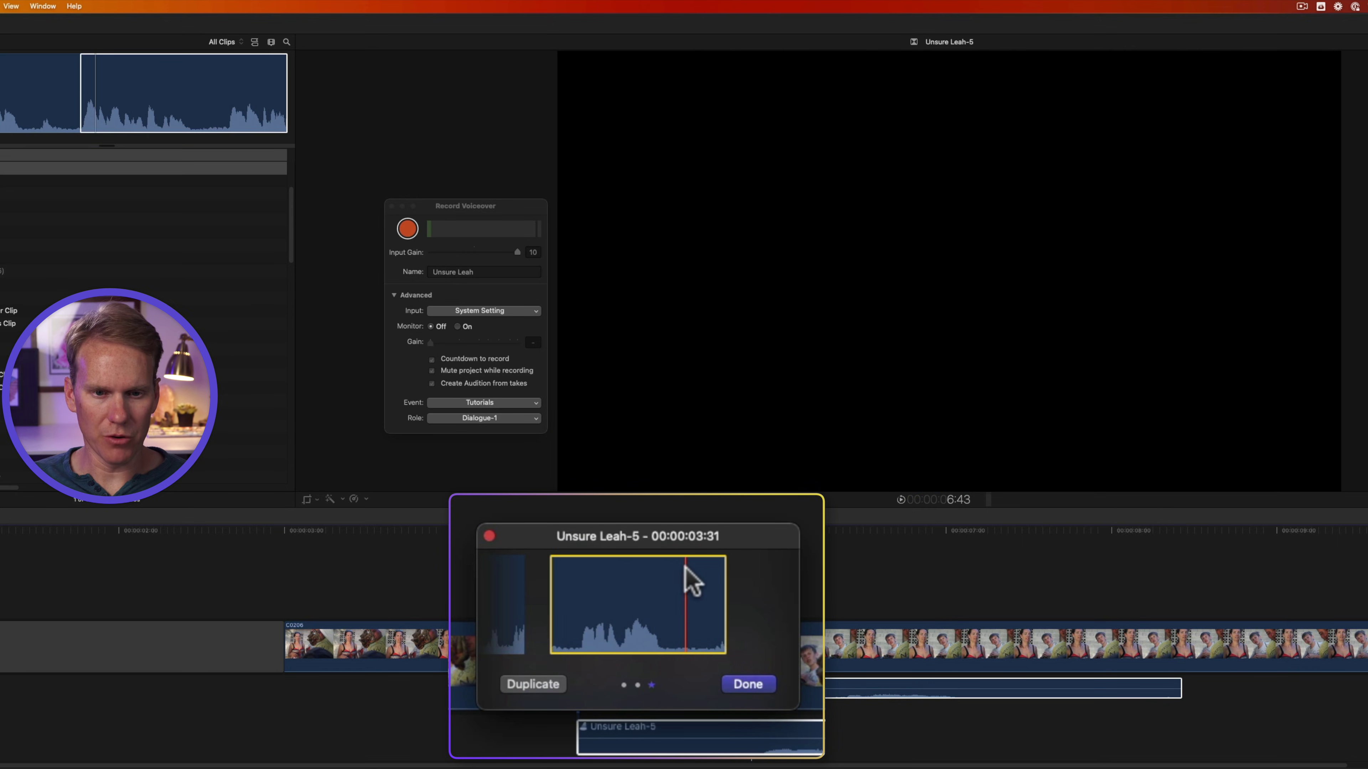
{"action": "left_click", "coordinate": [525, 617]}
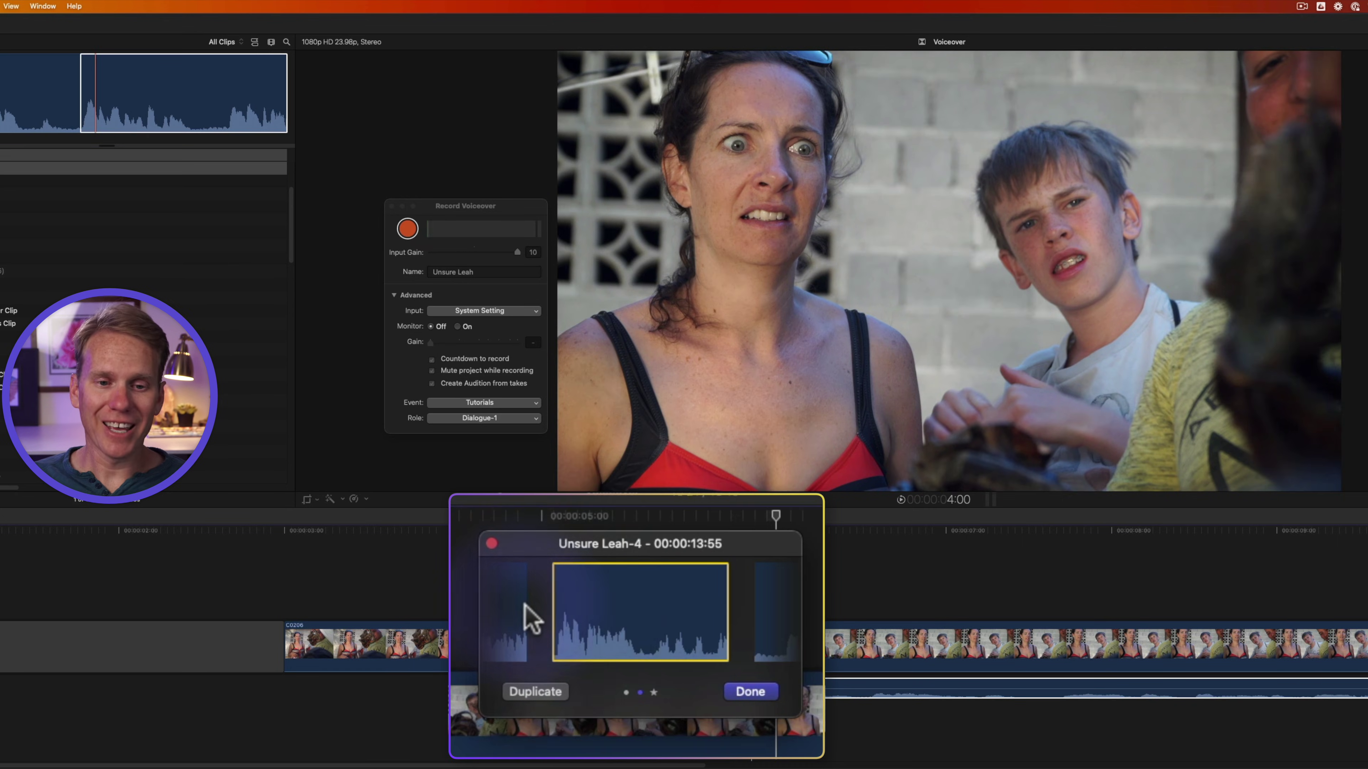
{"action": "left_click", "coordinate": [525, 613]}
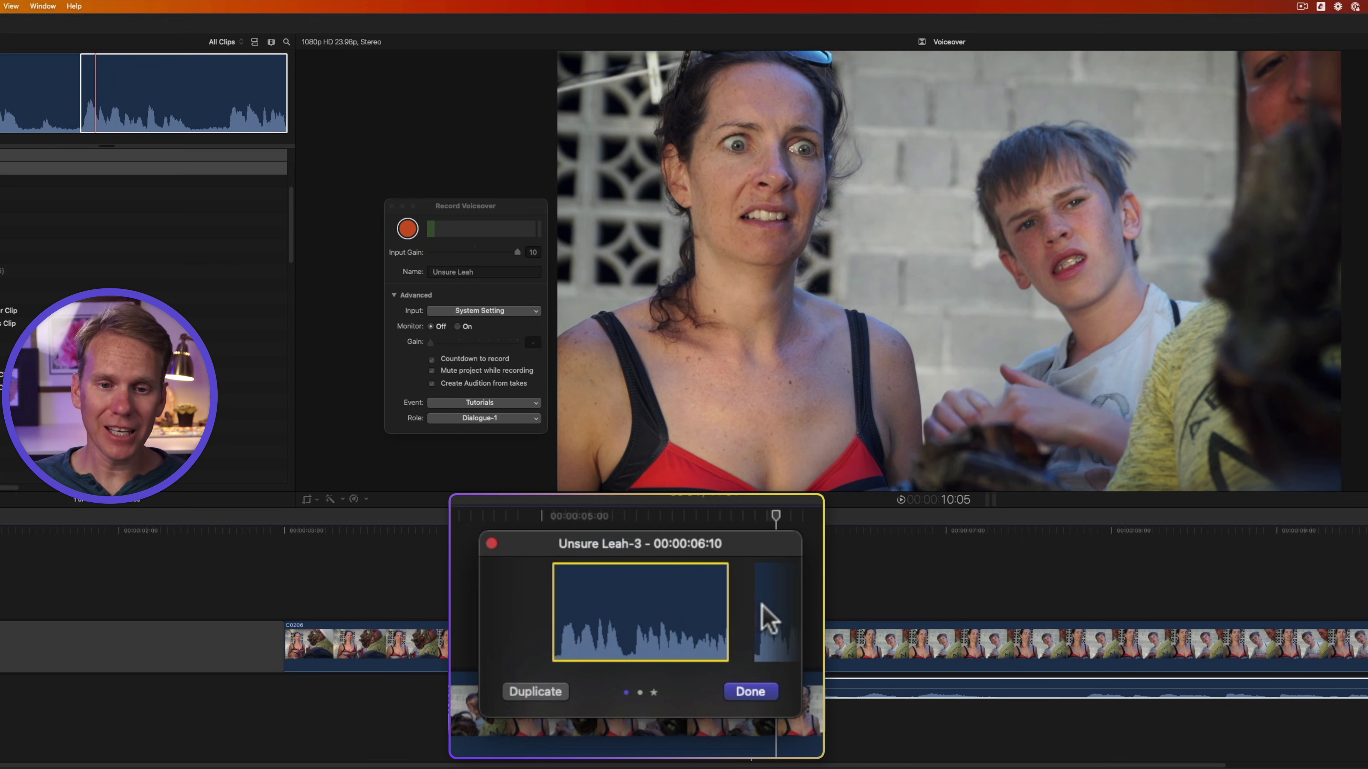
{"action": "left_click", "coordinate": [767, 619]}
{"action": "left_click", "coordinate": [770, 609]}
{"action": "key", "text": "space"}
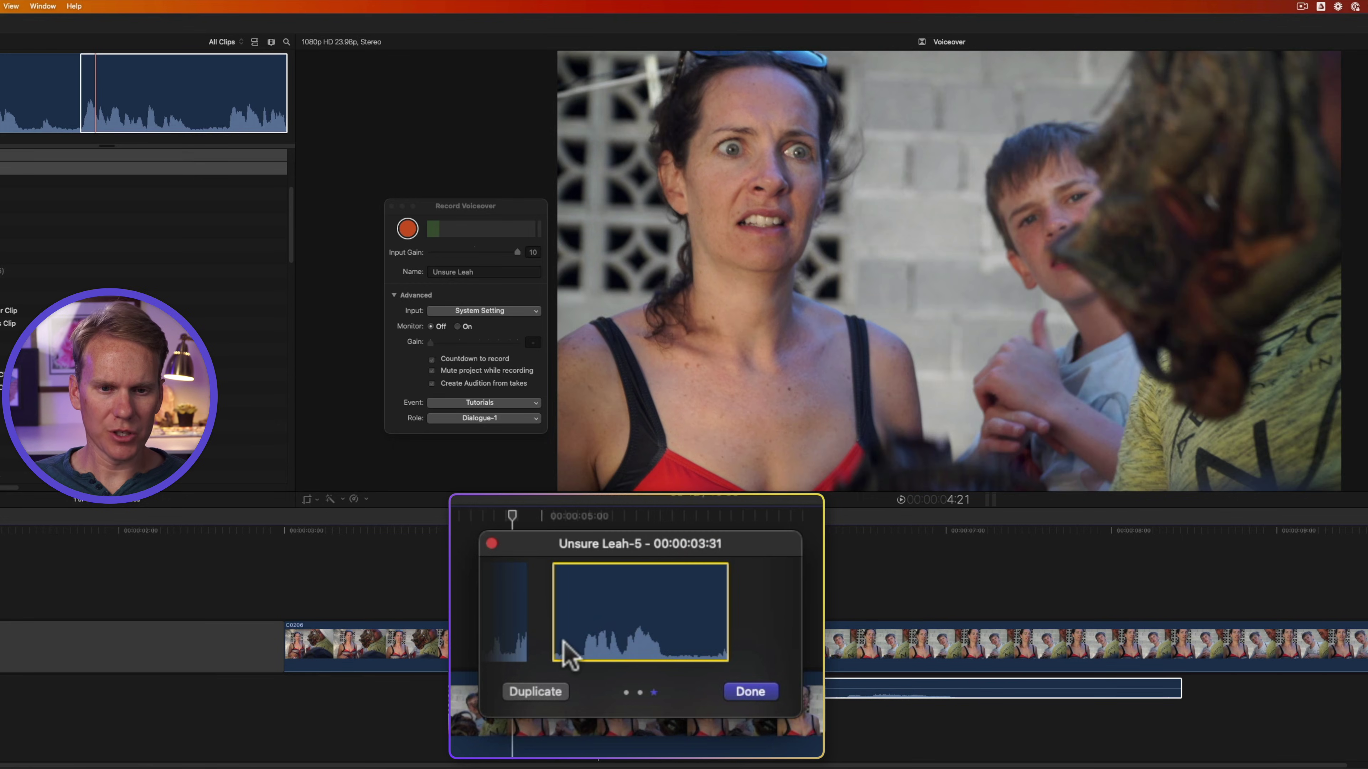
Duplicate the Unsure Leah-5 take, preview the takes, and close the audition.
{"action": "left_click", "coordinate": [539, 692]}
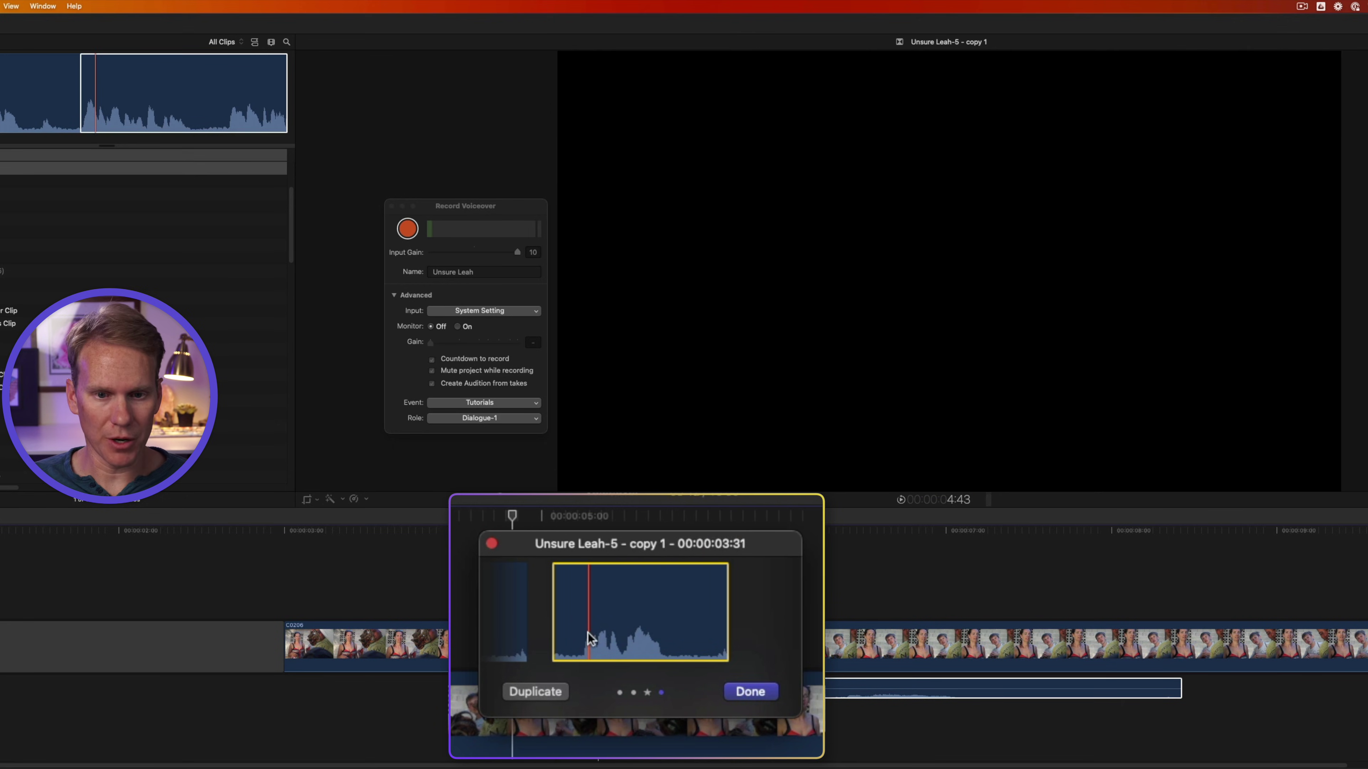
{"action": "key", "text": "ctrl+Left"}
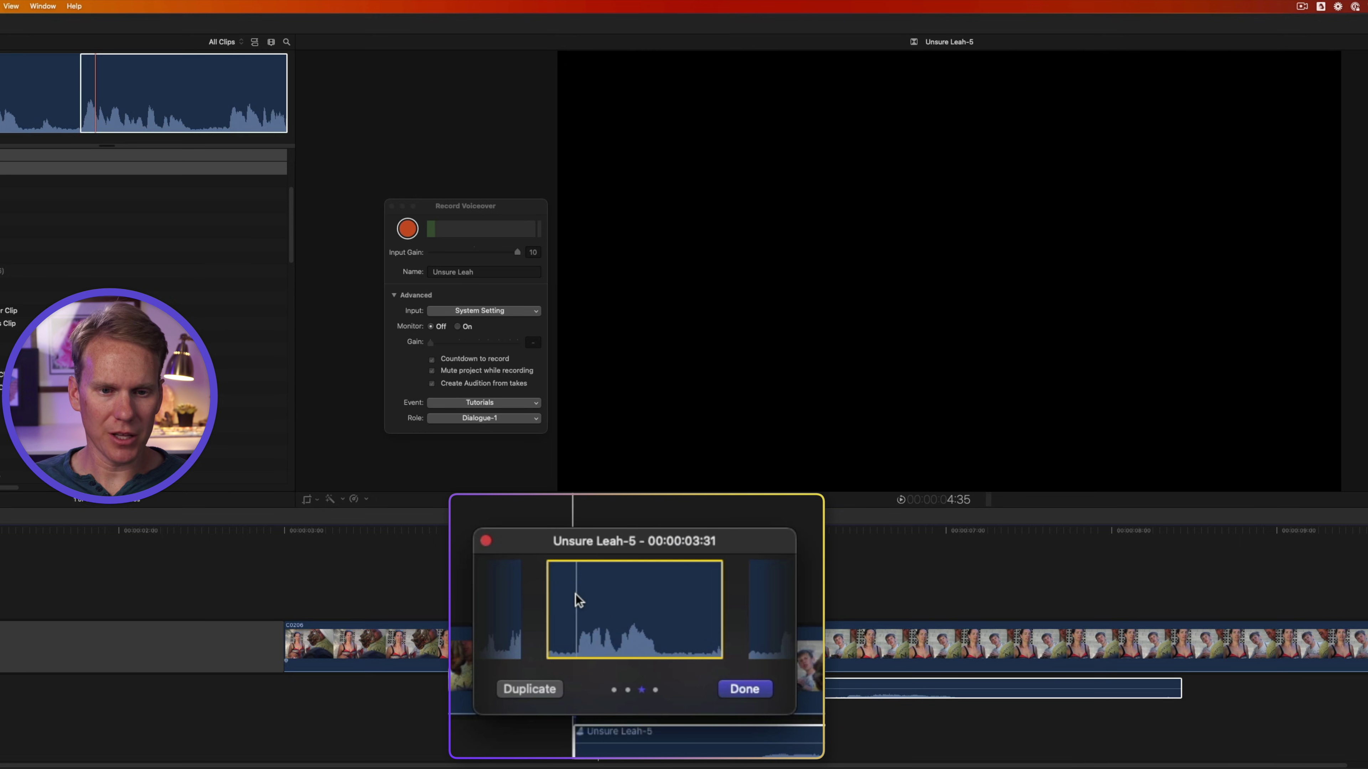
{"action": "key", "text": "space"}
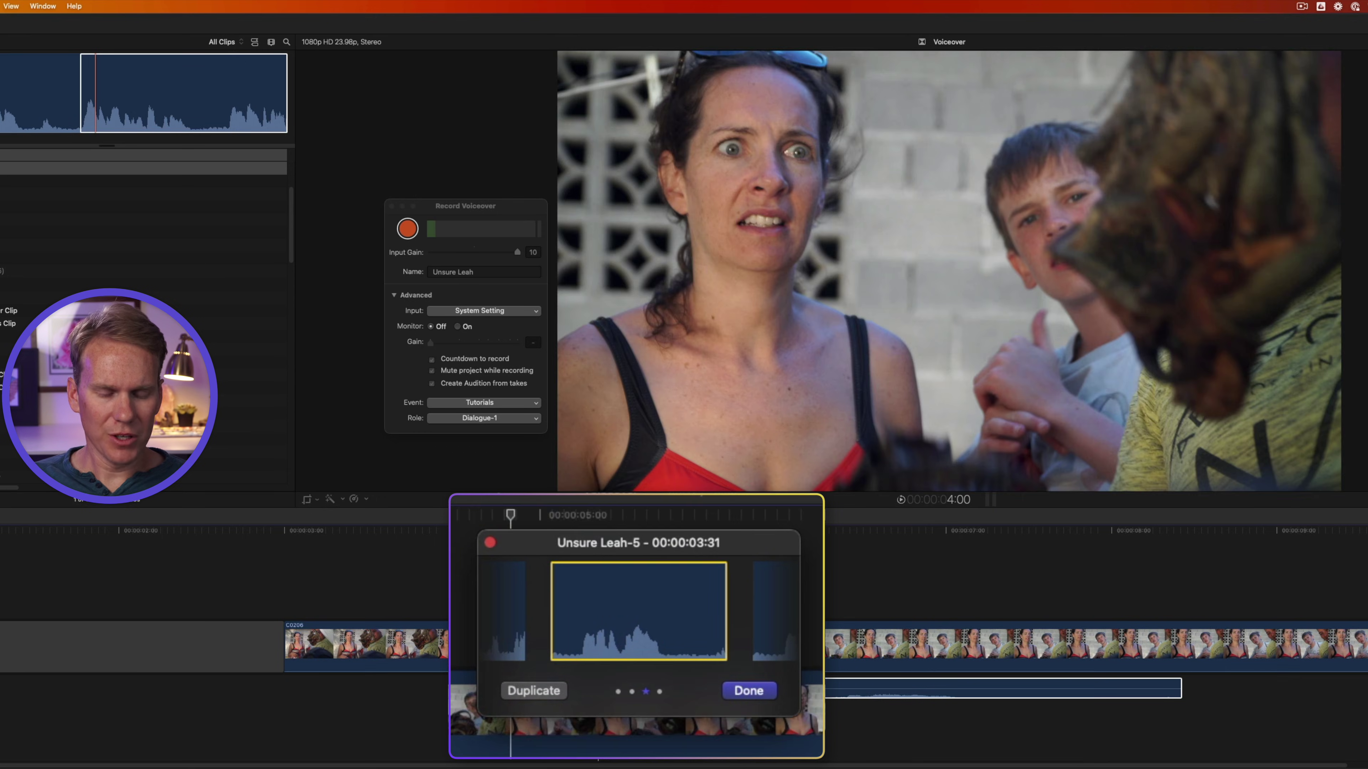
{"action": "left_click", "coordinate": [509, 617]}
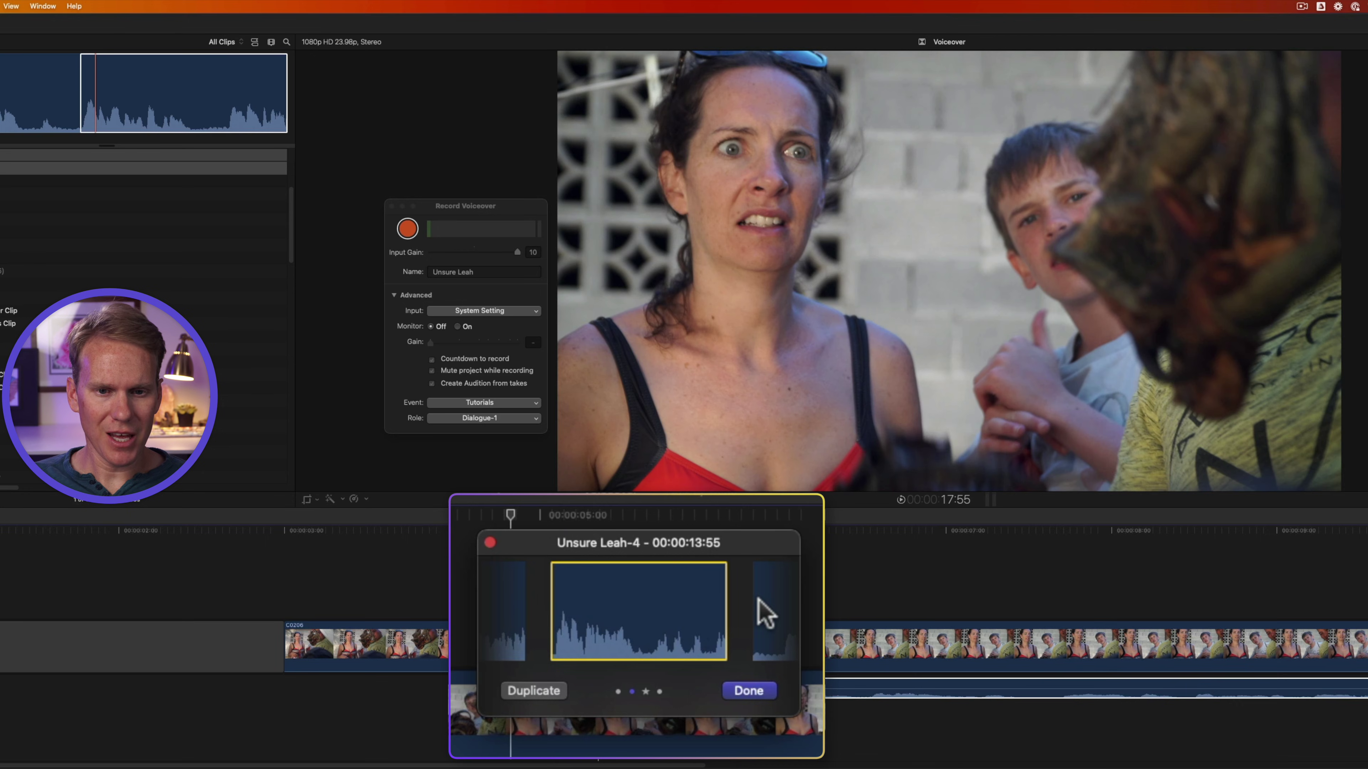
{"action": "left_click", "coordinate": [759, 602]}
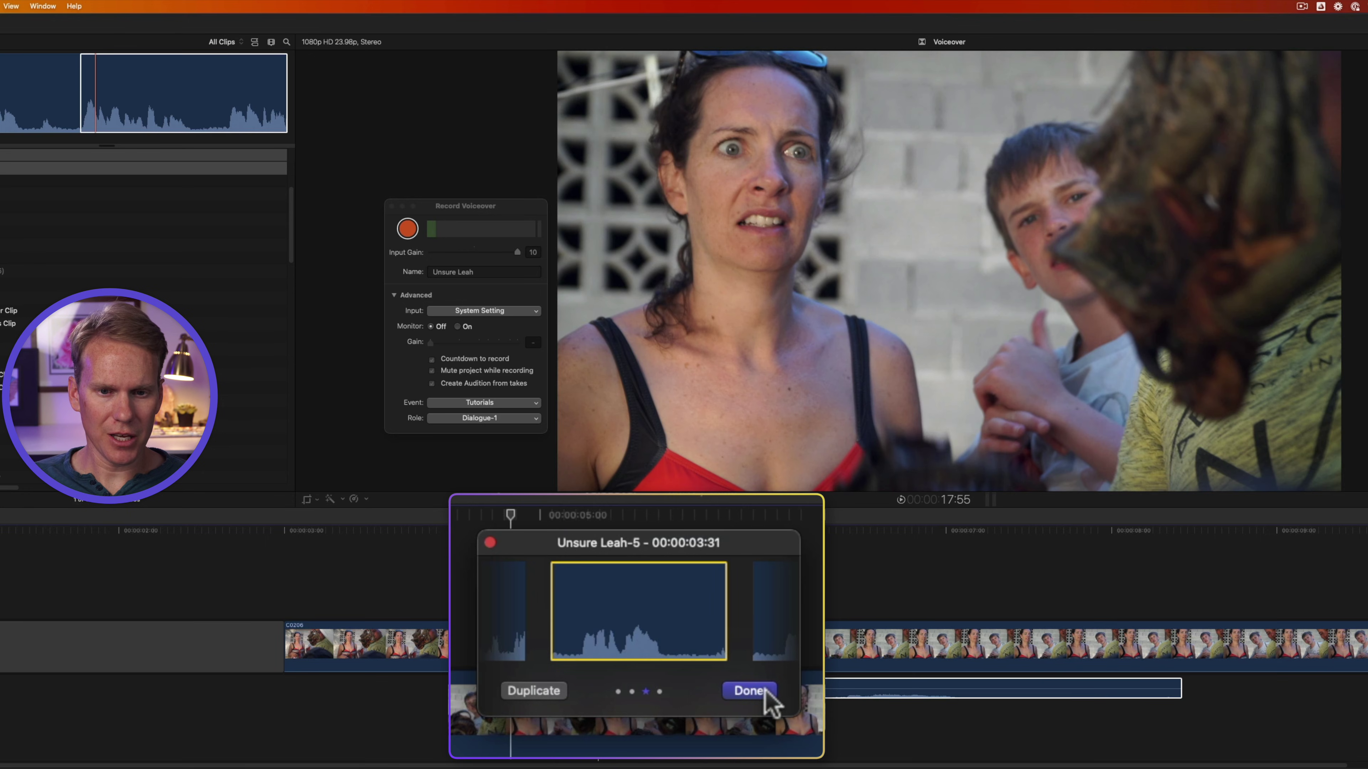
{"action": "left_click", "coordinate": [749, 691]}
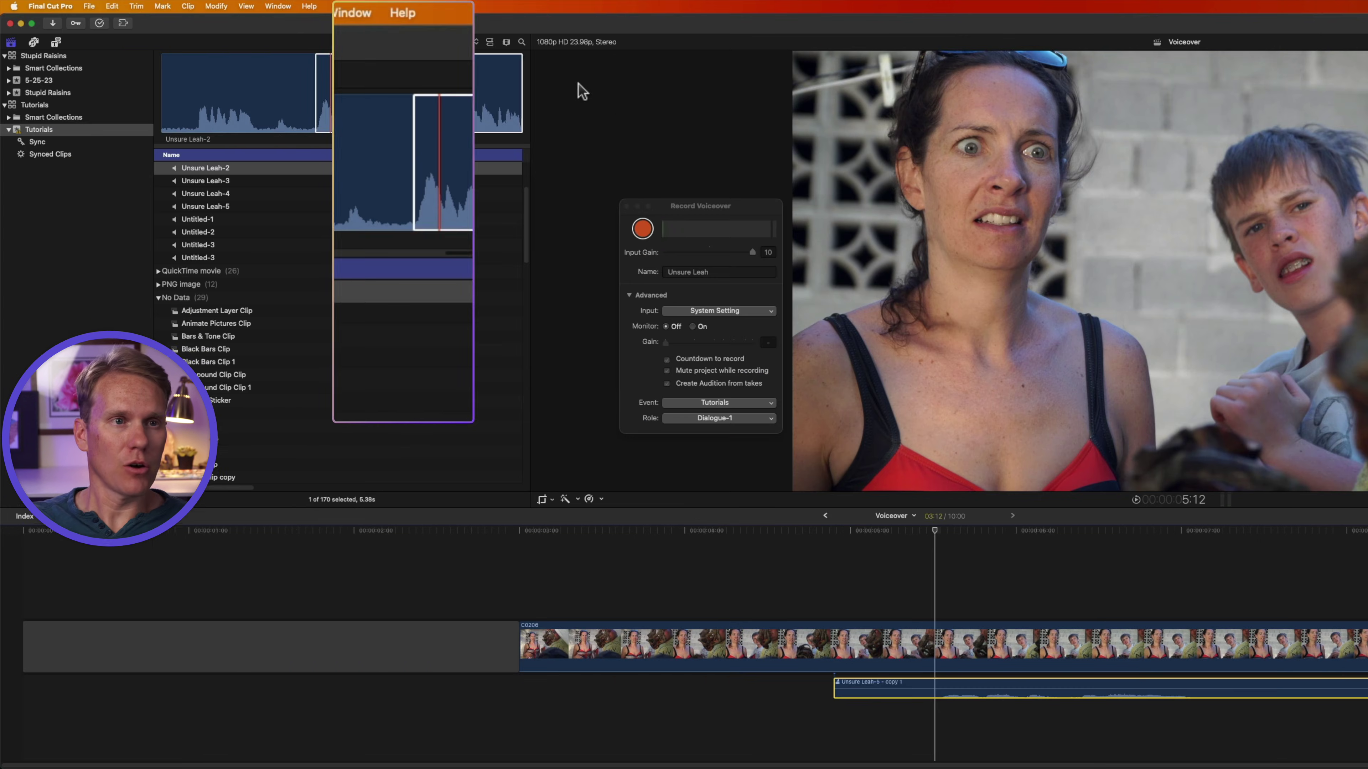
Finalize the voiceover audition with Option-Shift-Y.
{"action": "left_click", "coordinate": [192, 13]}
{"action": "mouse_move", "coordinate": [243, 134]}
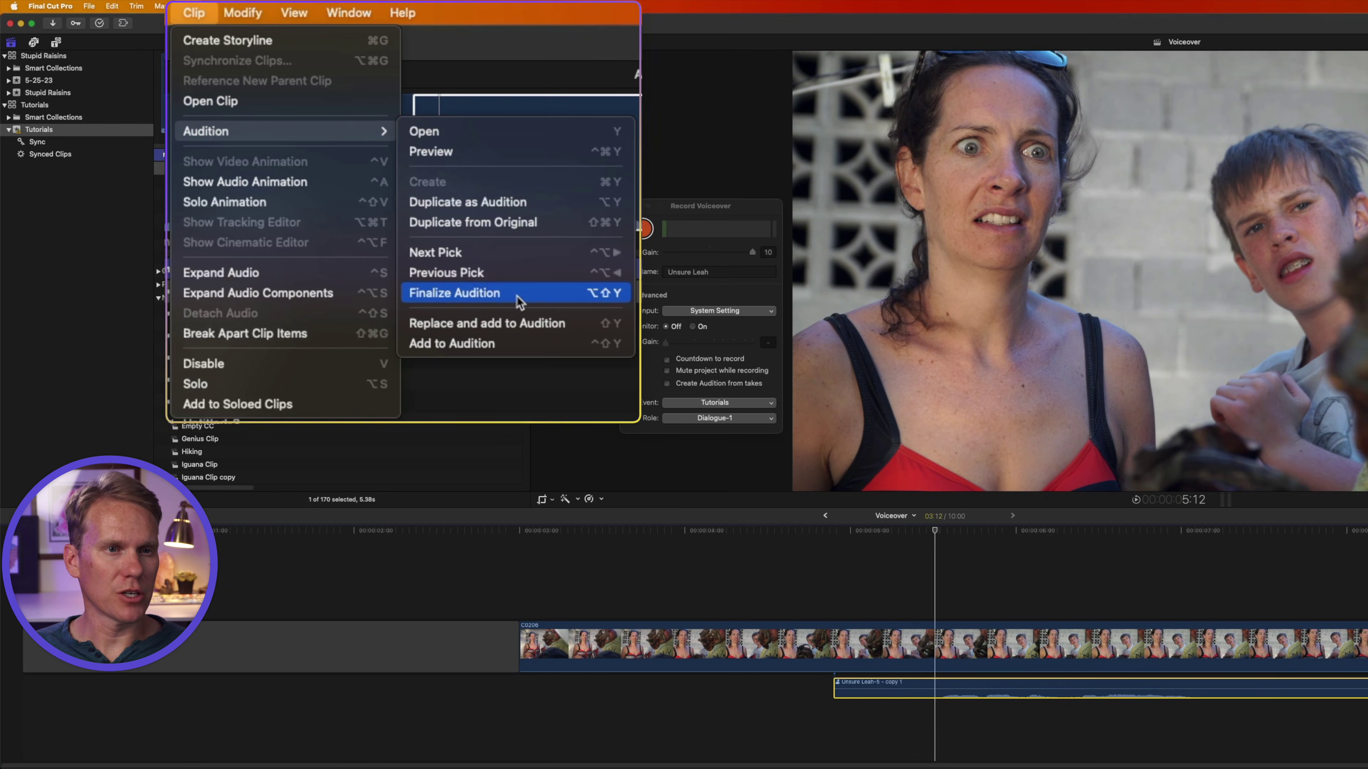
{"action": "key", "text": "alt+shift+y"}
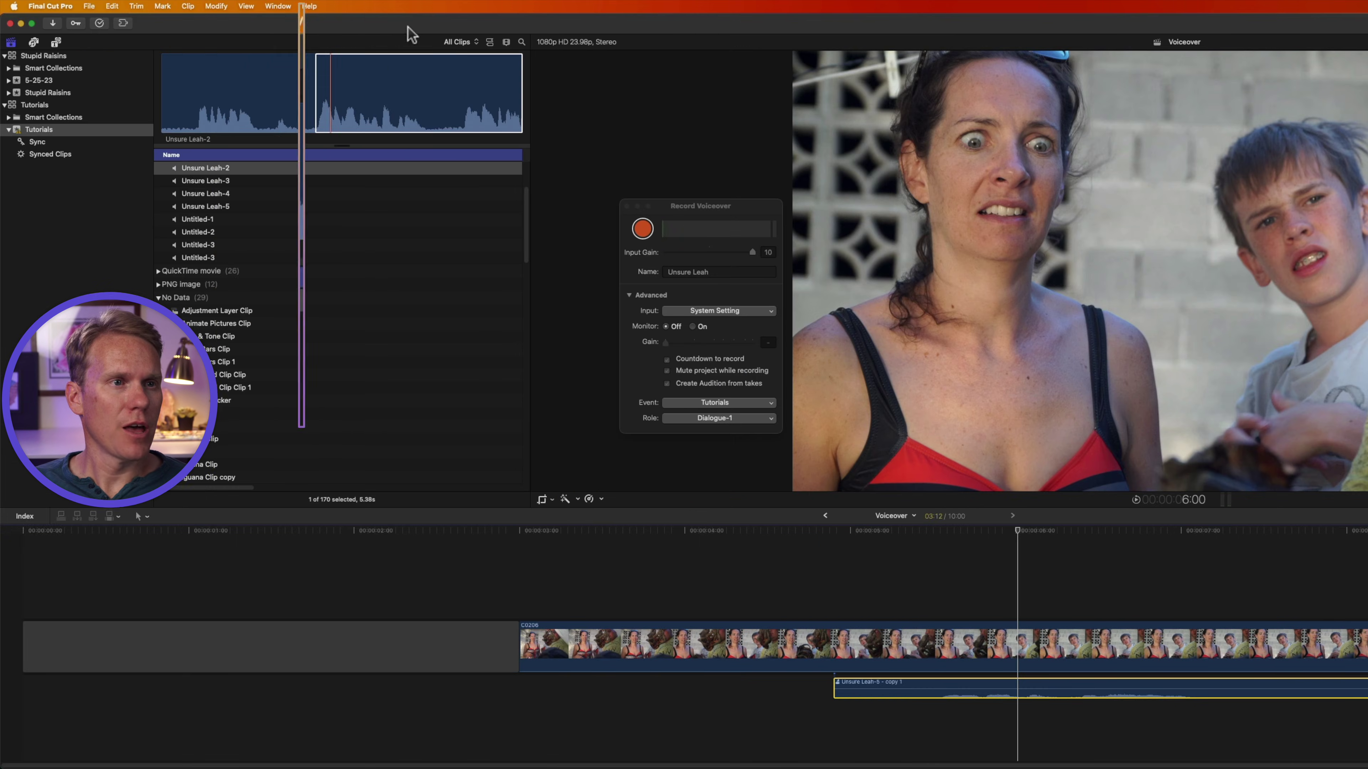
Break the voiceover apart into separate take clips with Shift-Command-G.
{"action": "left_click", "coordinate": [188, 6]}
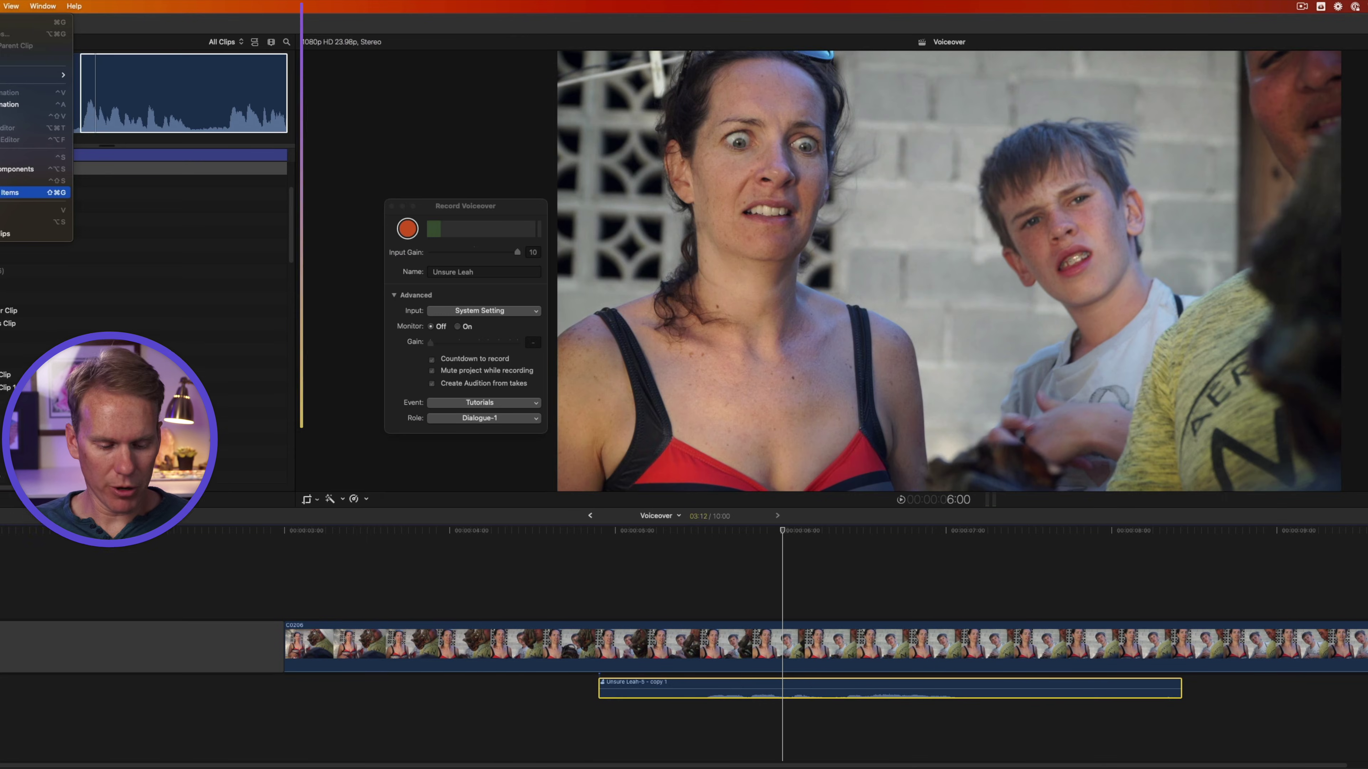
{"action": "key", "text": "super+shift+g"}
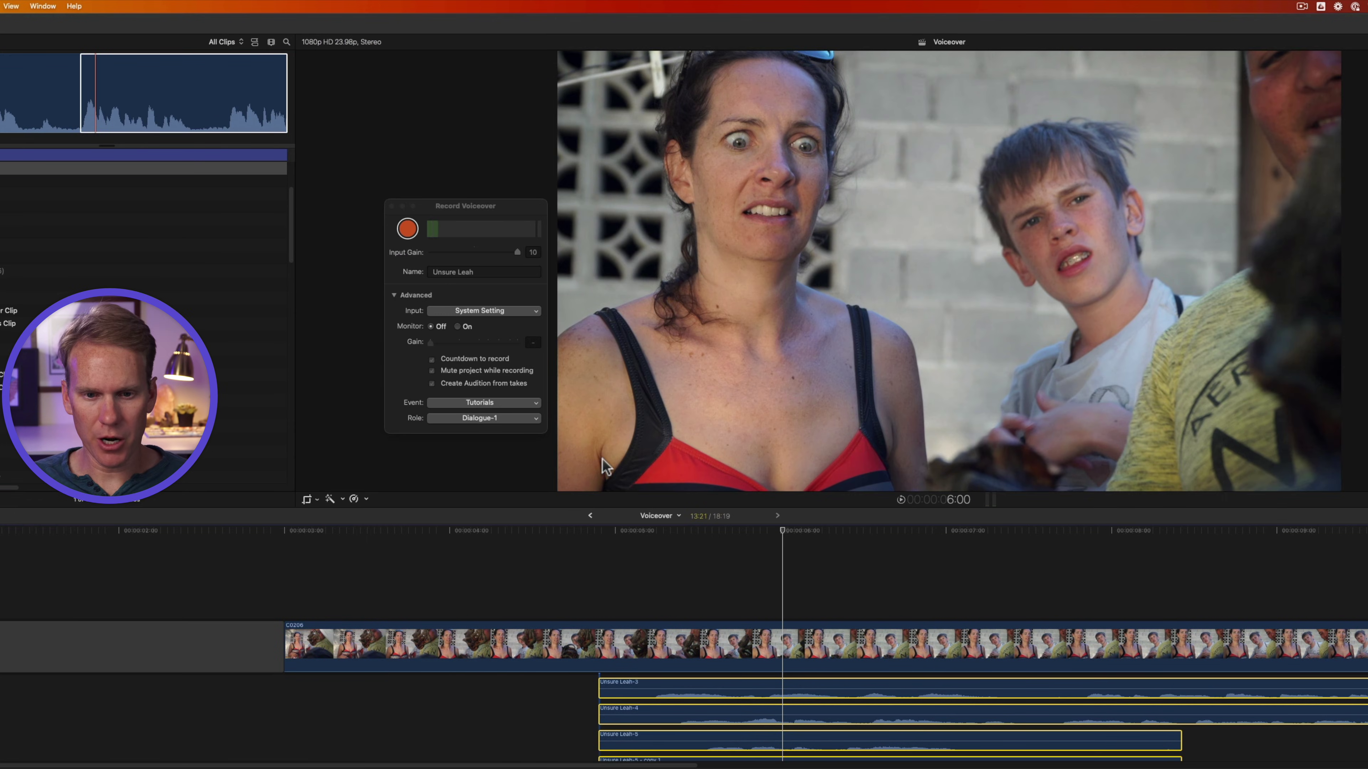
{"action": "scroll", "coordinate": [795, 631], "scroll_direction": "down", "scroll_amount": 2}
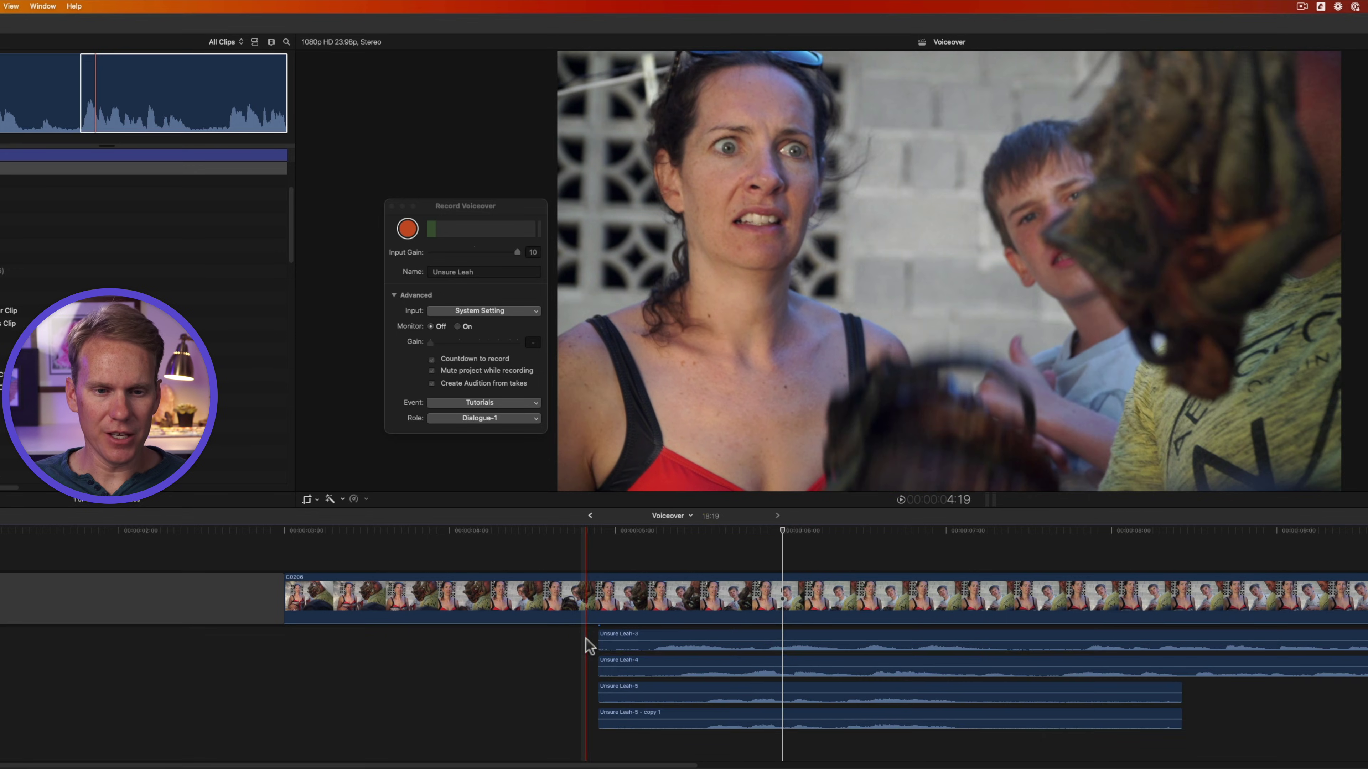
Trim and move Unsure Leah-3, delete Unsure Leah-4, and place Unsure Leah-5 right after Leah-3.
{"action": "left_click", "coordinate": [586, 639]}
{"action": "left_click_drag", "start_coordinate": [599, 644], "coordinate": [655, 634]}
{"action": "left_click_drag", "start_coordinate": [883, 641], "coordinate": [571, 648]}
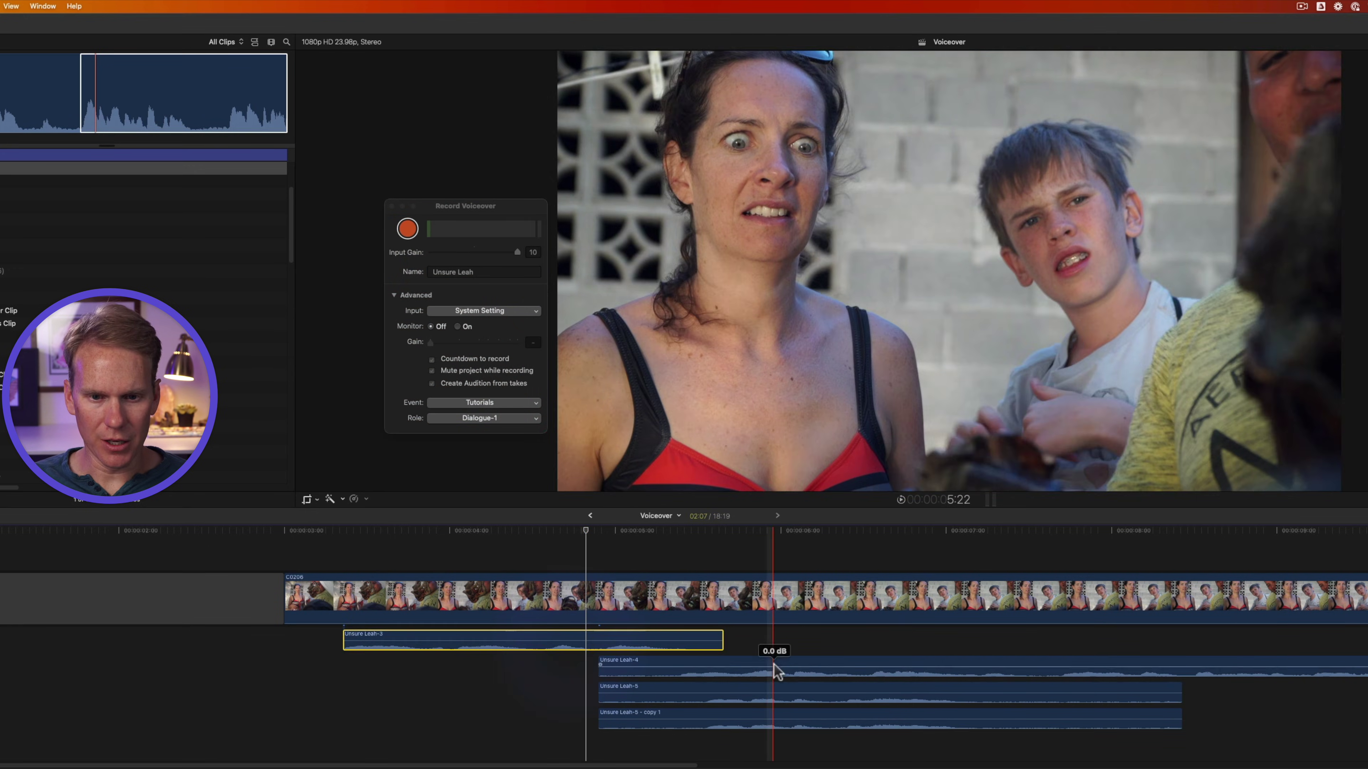
{"action": "left_click", "coordinate": [776, 664]}
{"action": "key", "text": "BackSpace"}
{"action": "key", "text": "BackSpace"}
{"action": "key", "text": "BackSpace"}
{"action": "key", "text": "BackSpace"}
{"action": "left_click_drag", "start_coordinate": [742, 655], "coordinate": [700, 644]}
{"action": "left_click", "coordinate": [722, 666]}
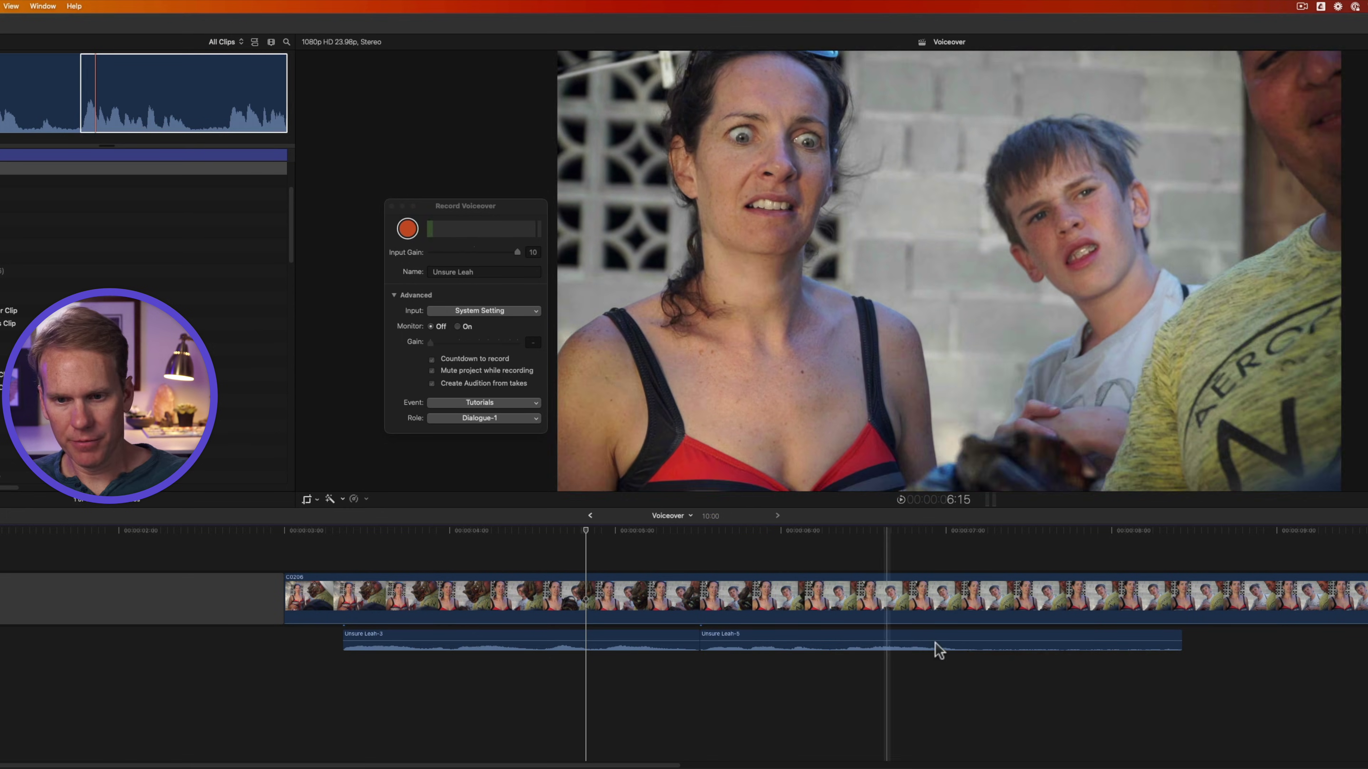